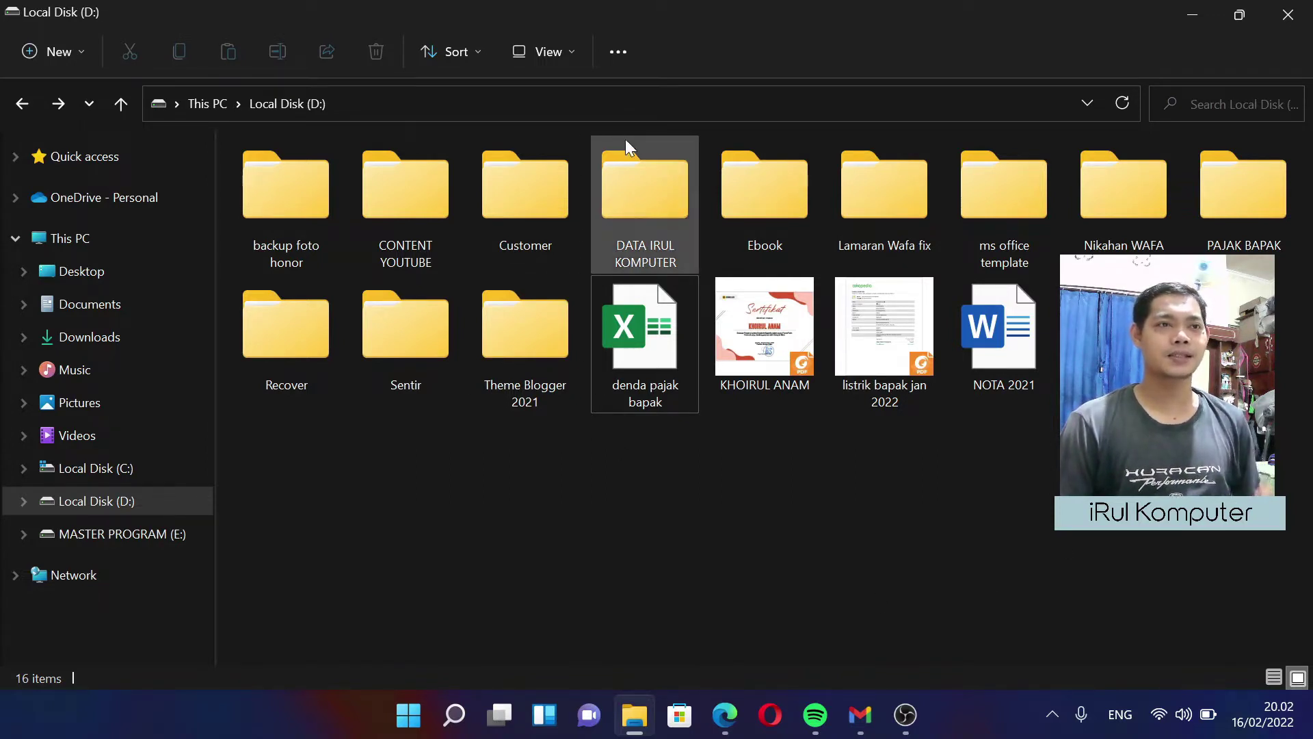
Step: Try to open the DATA IRUL KOMPUTER folder on drive D: and dismiss the permission request
left_click(650, 197)
double_click(650, 197)
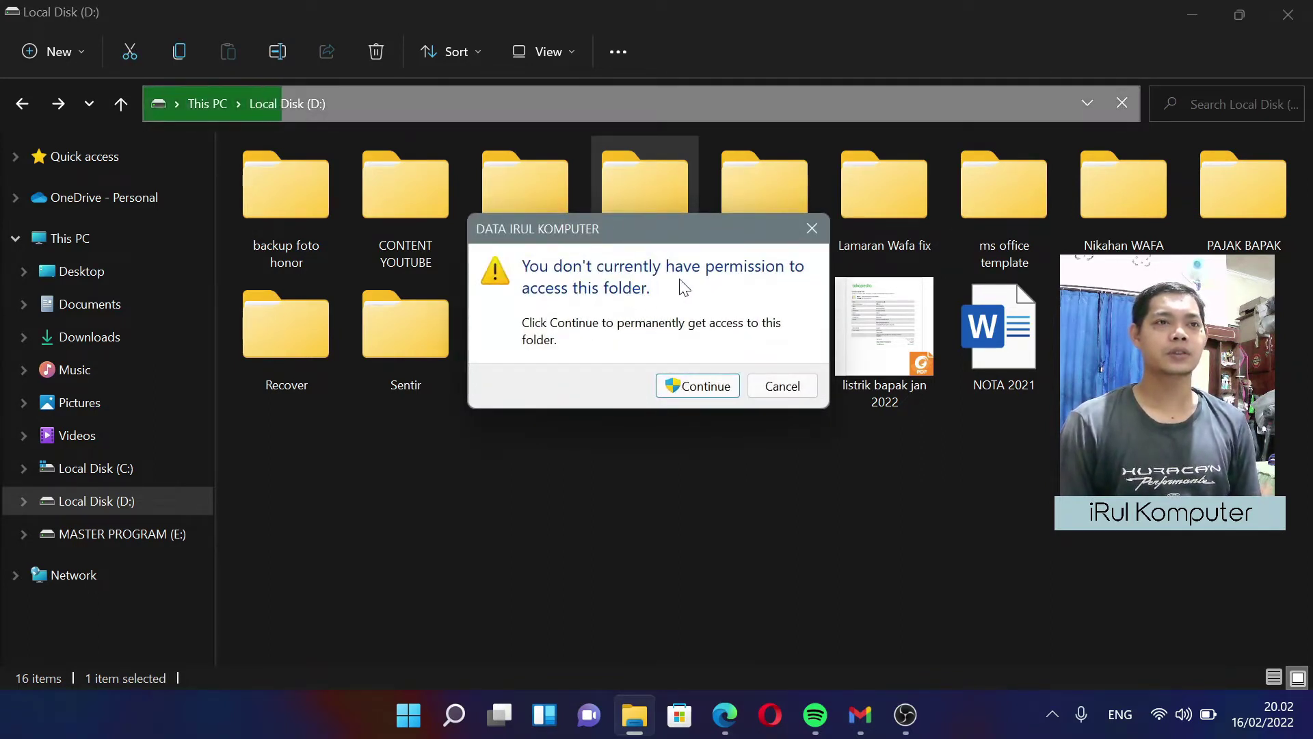
left_click(792, 394)
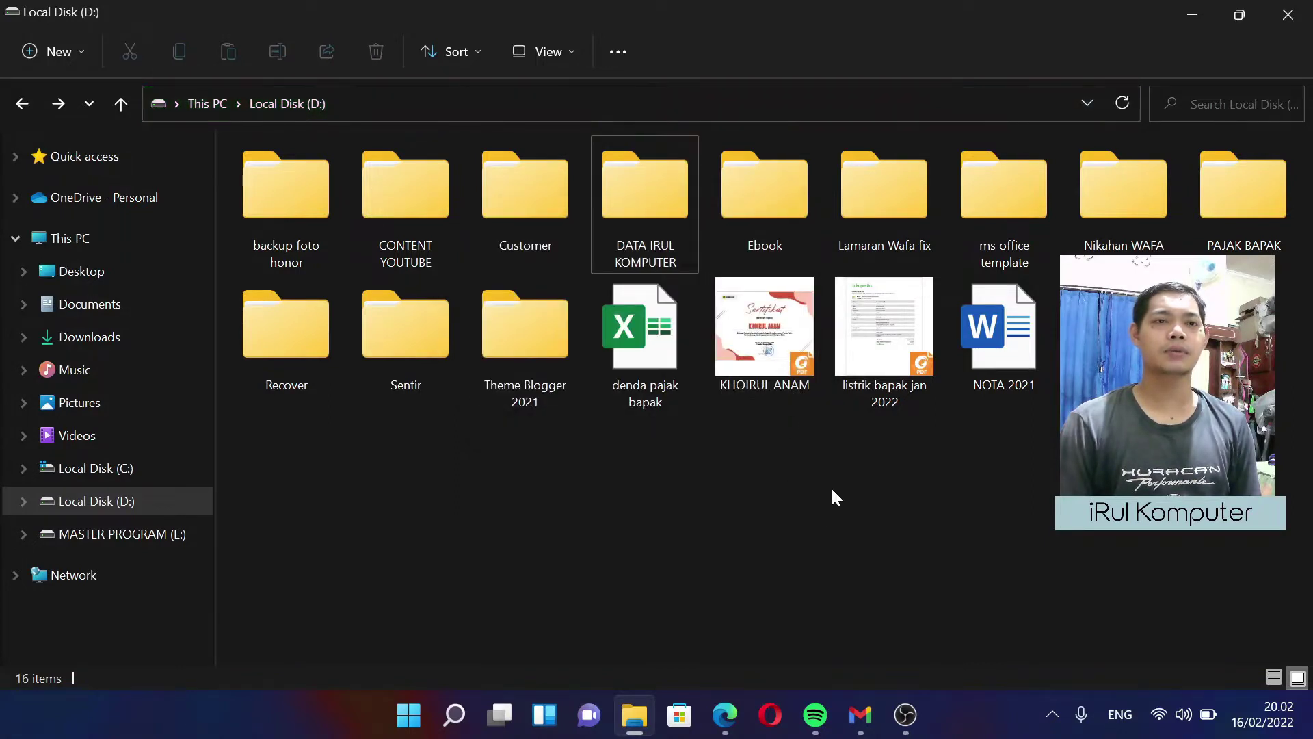
Step: Try to open the "denda pajak bapak" workbook, then close Excel
left_click(635, 337)
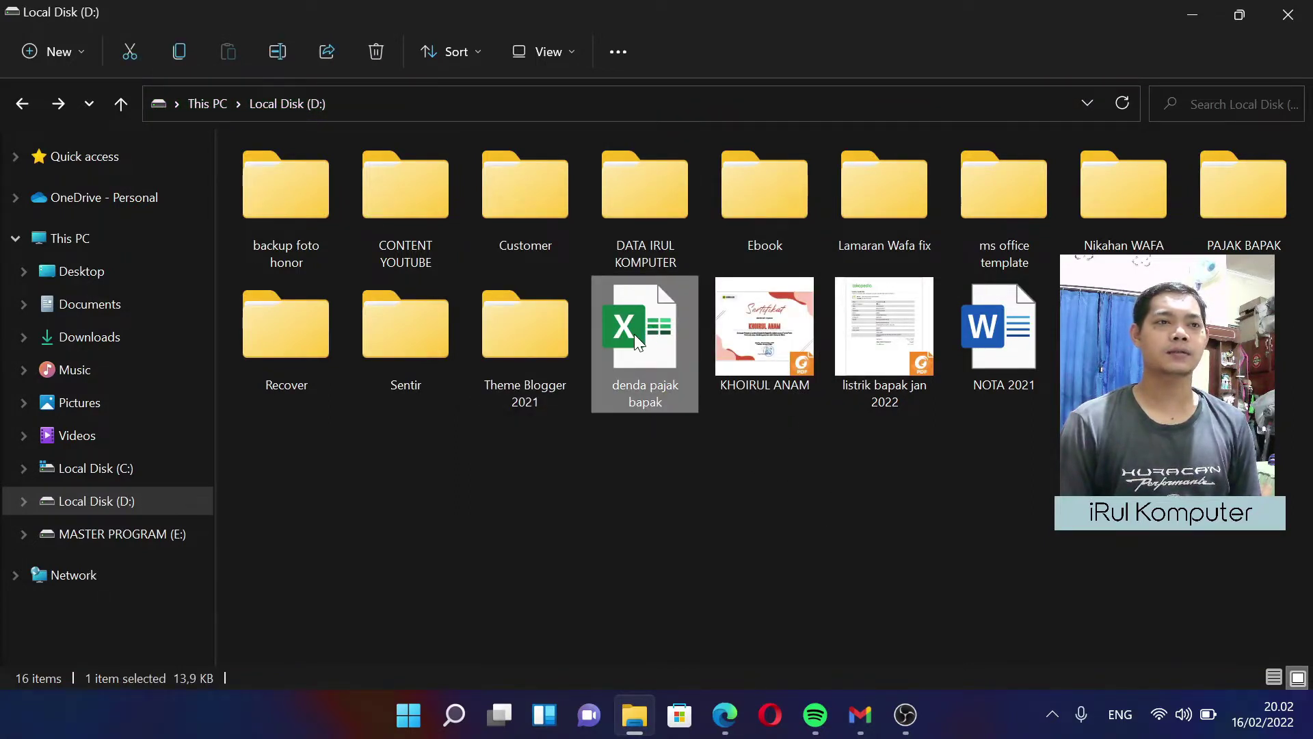
double_click(634, 334)
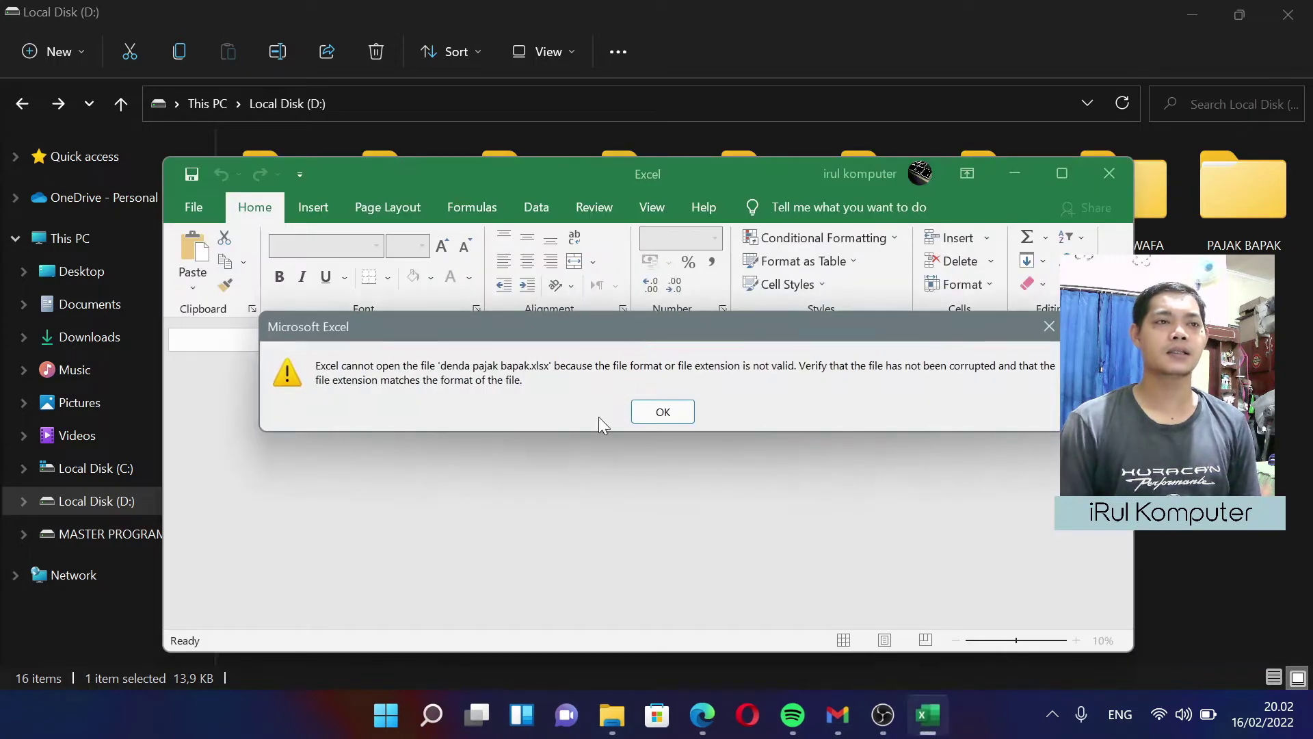
left_click(663, 412)
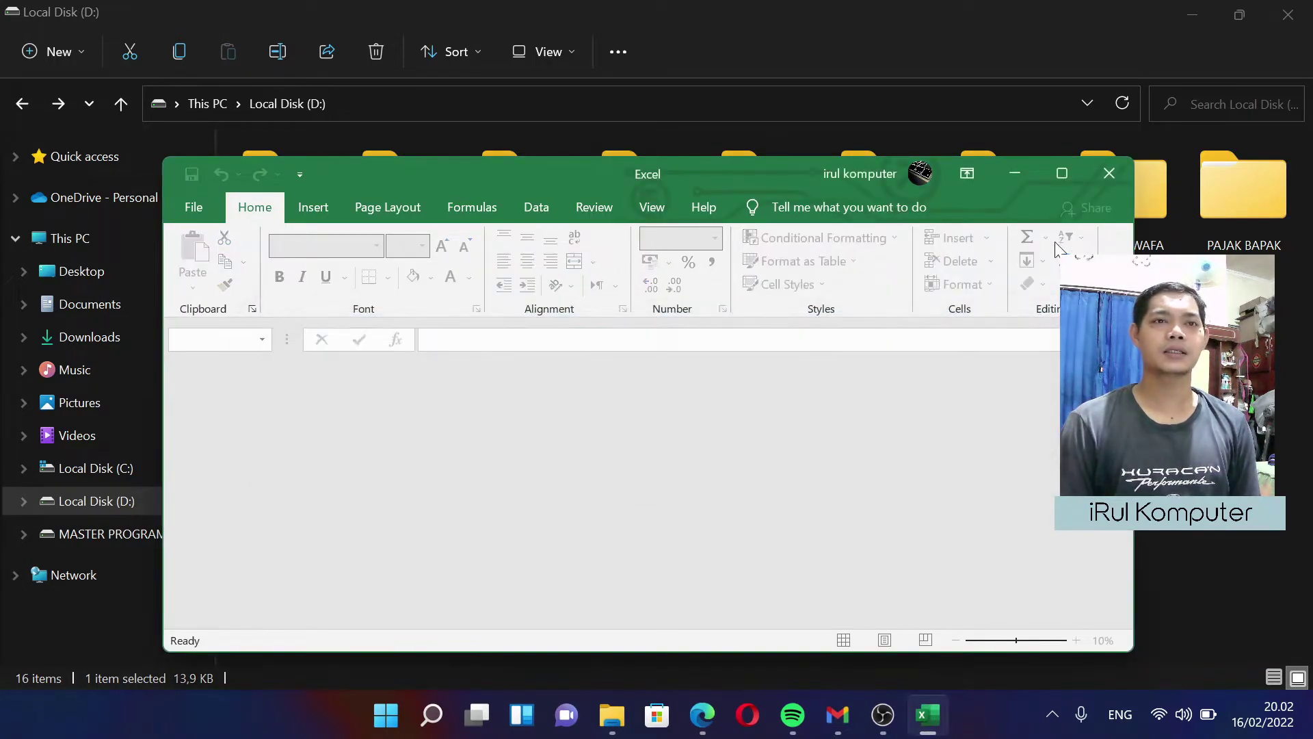
left_click(1110, 173)
left_click(892, 477)
Step: Try to open the certificate PDF on drive D:, then close the PDF reader
left_click(797, 340)
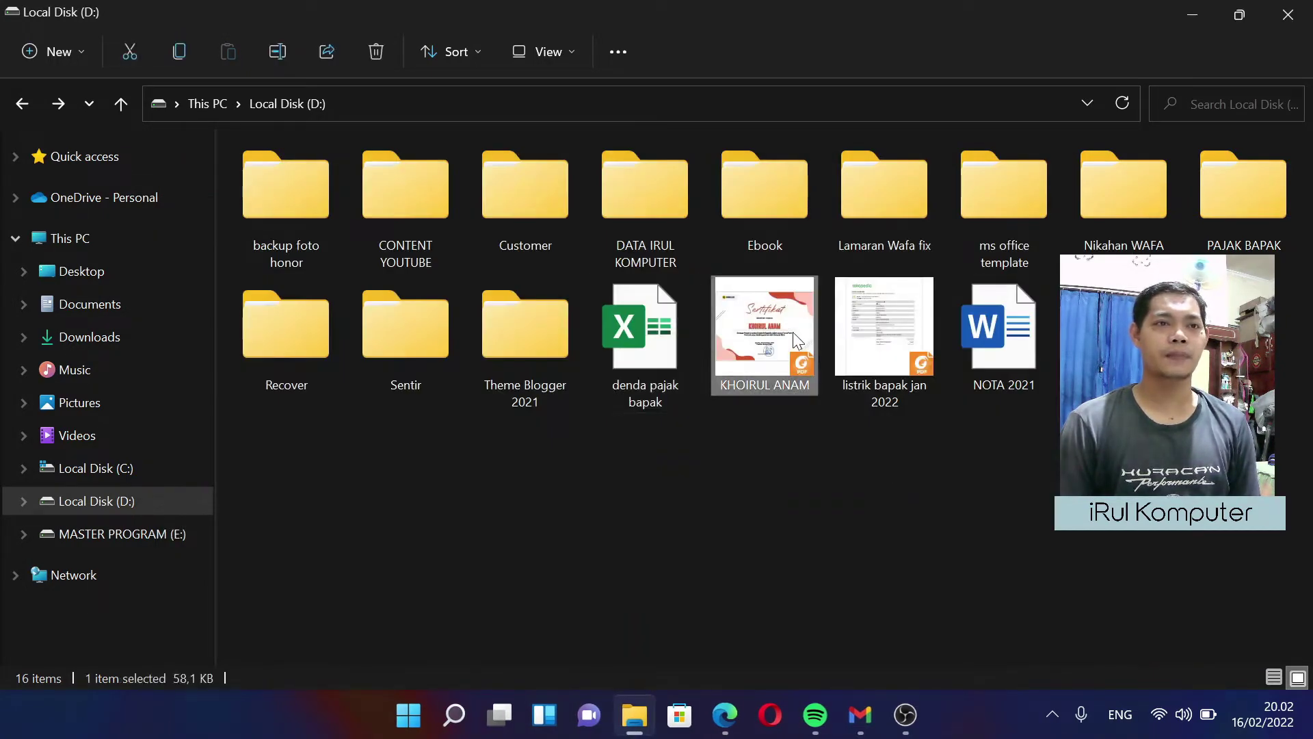
double_click(797, 340)
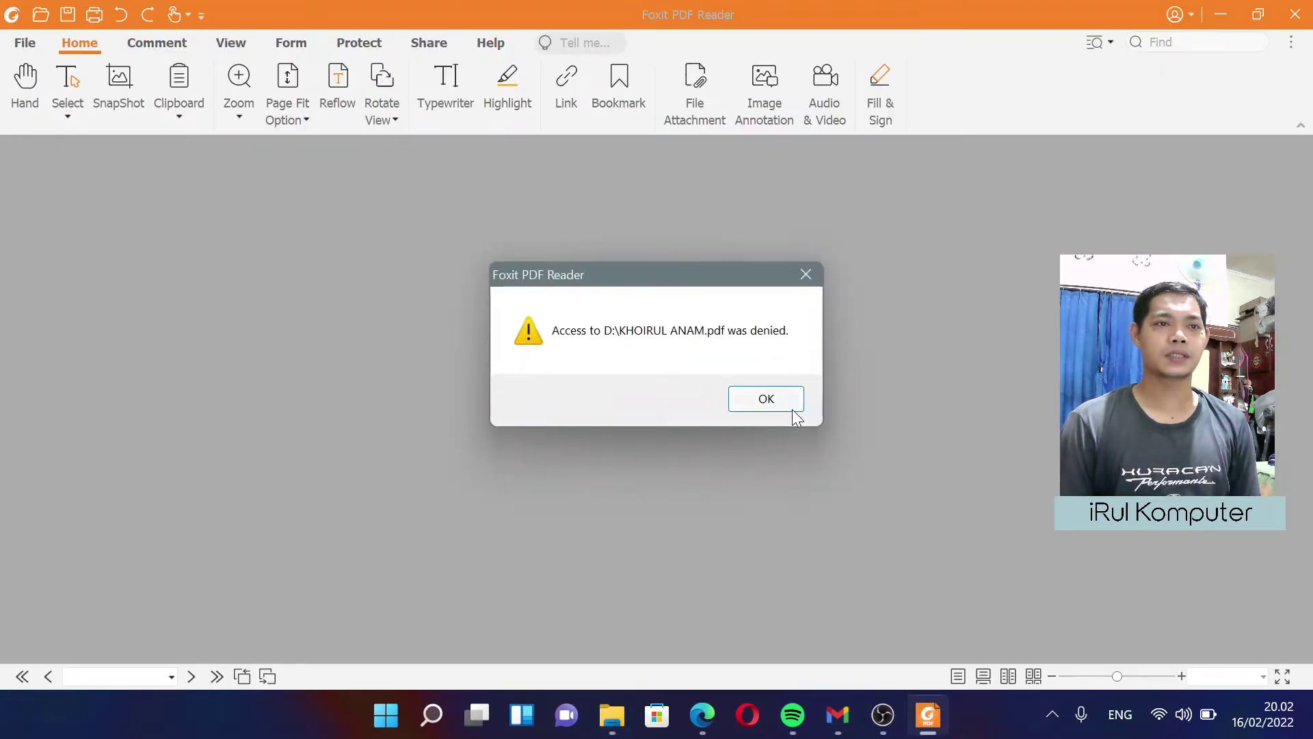
left_click(794, 411)
left_click(1295, 14)
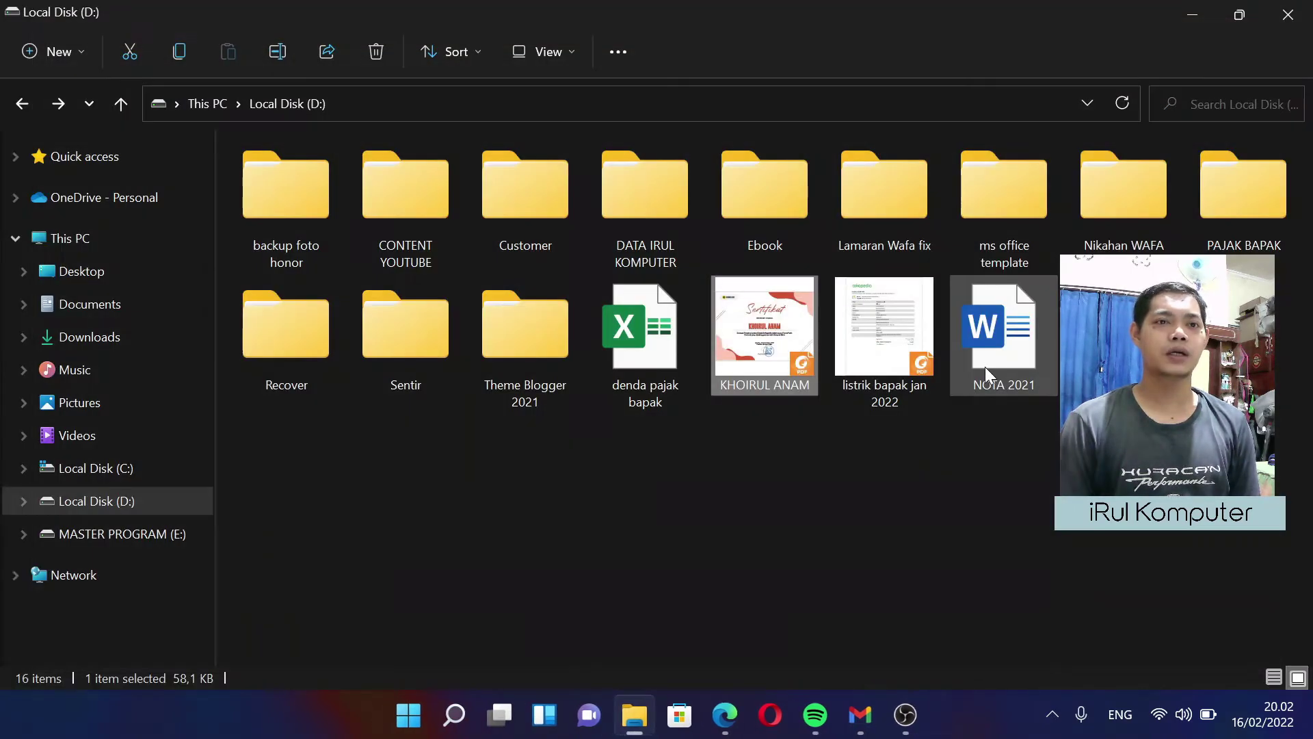
Step: Try to open the NOTA 2021 document, then close Word and clear the file selection
left_click(985, 366)
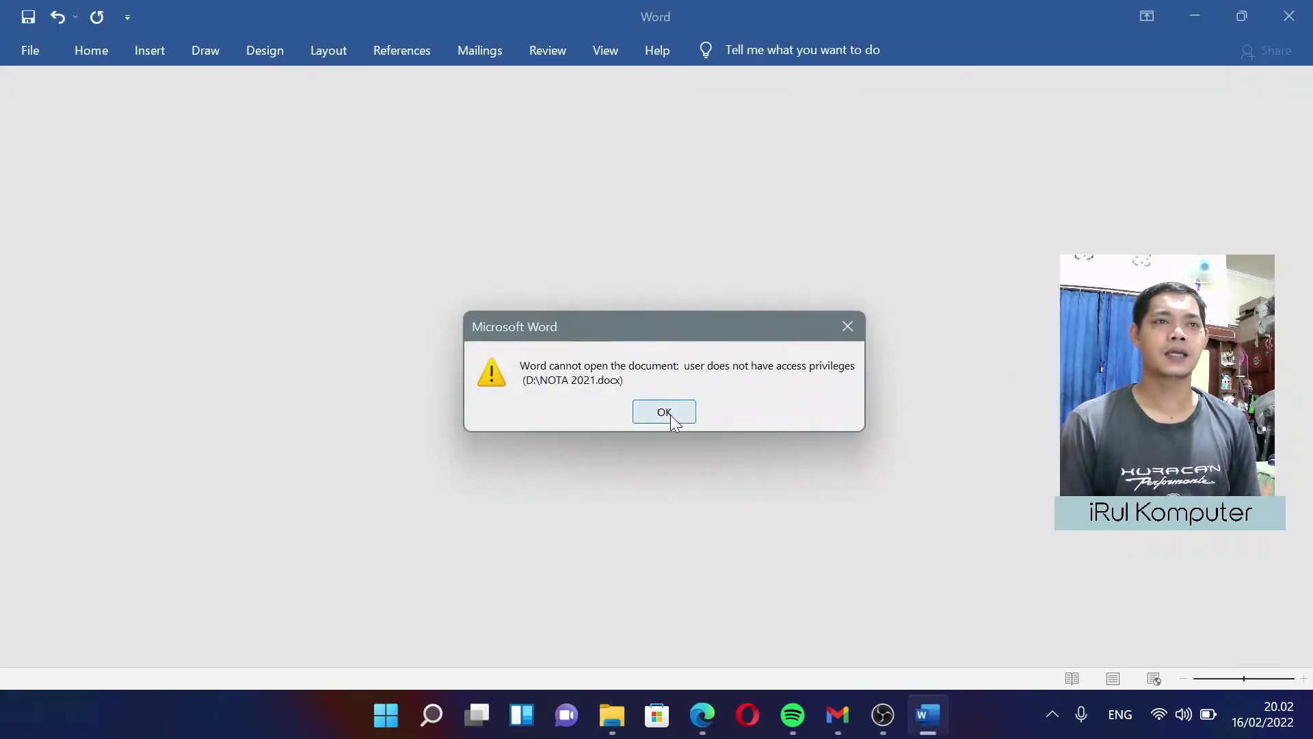
left_click(667, 410)
left_click(1289, 16)
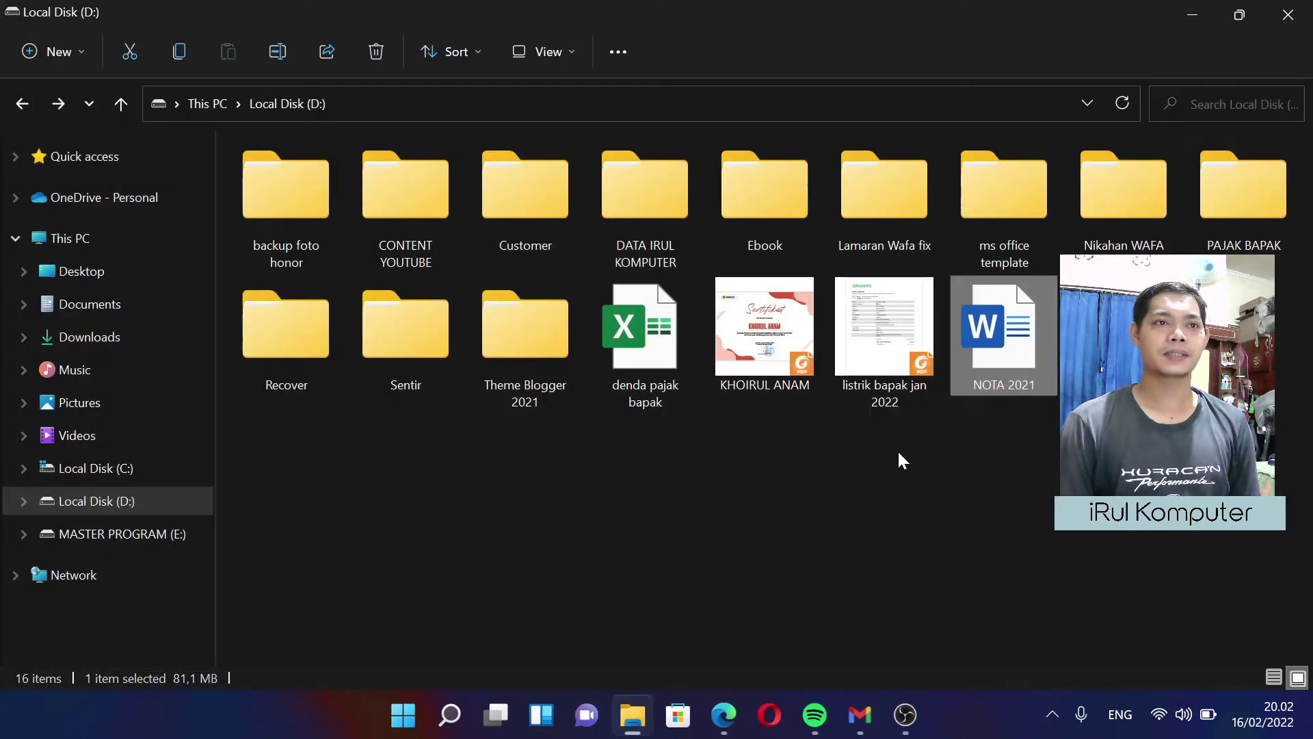
left_click(888, 466)
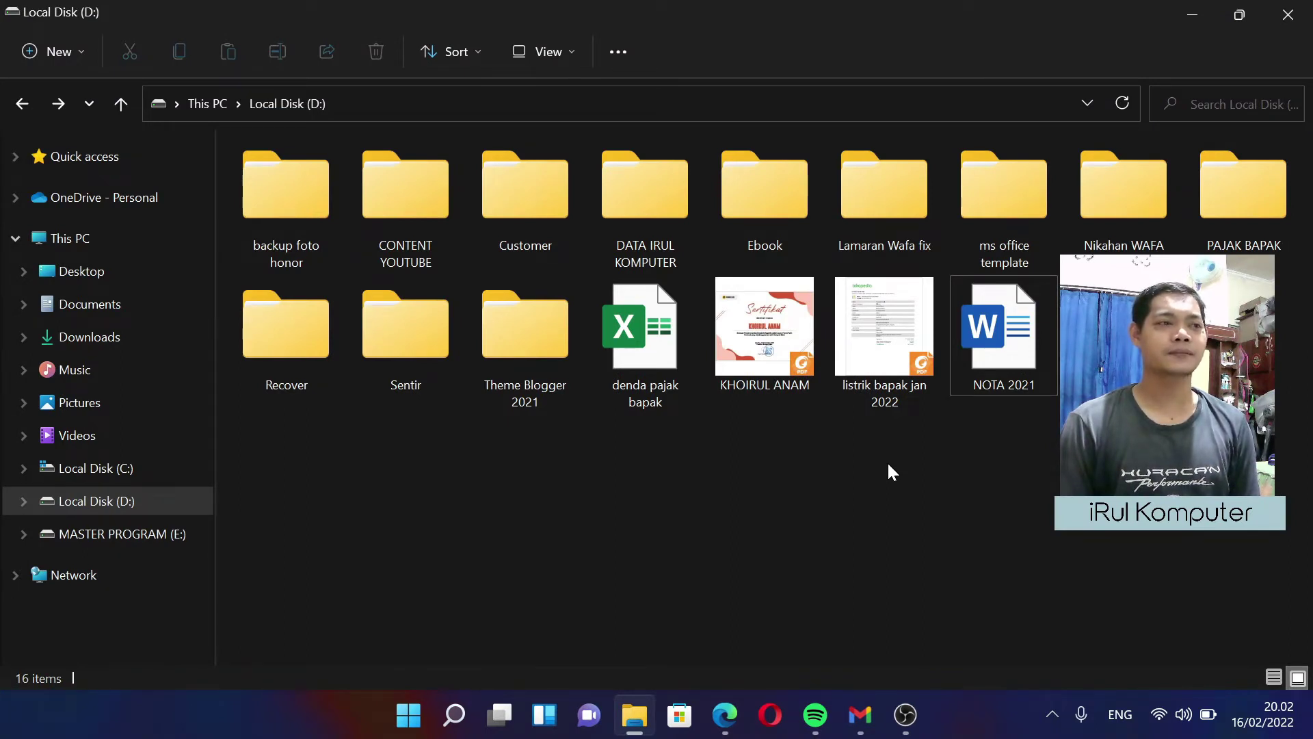
Step: Open the advanced security settings in the properties of Local Disk (D:)
right_click(122, 504)
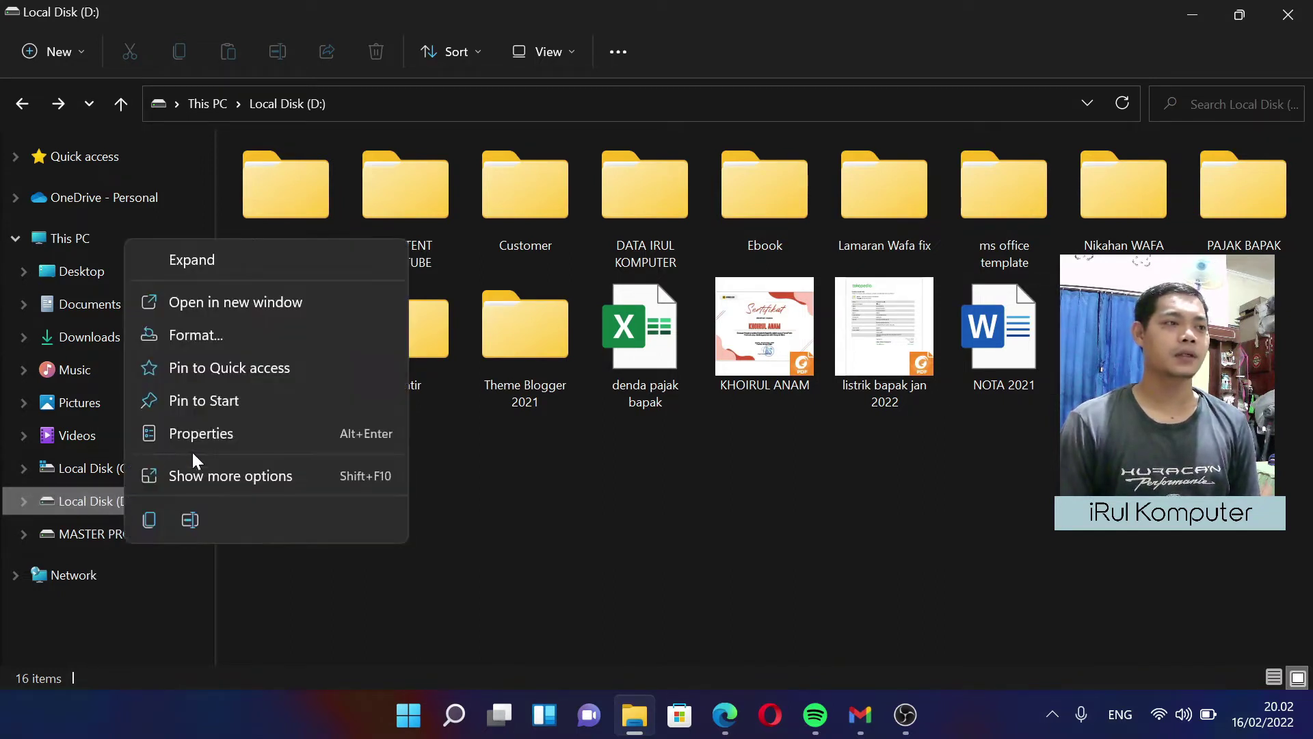
left_click(243, 442)
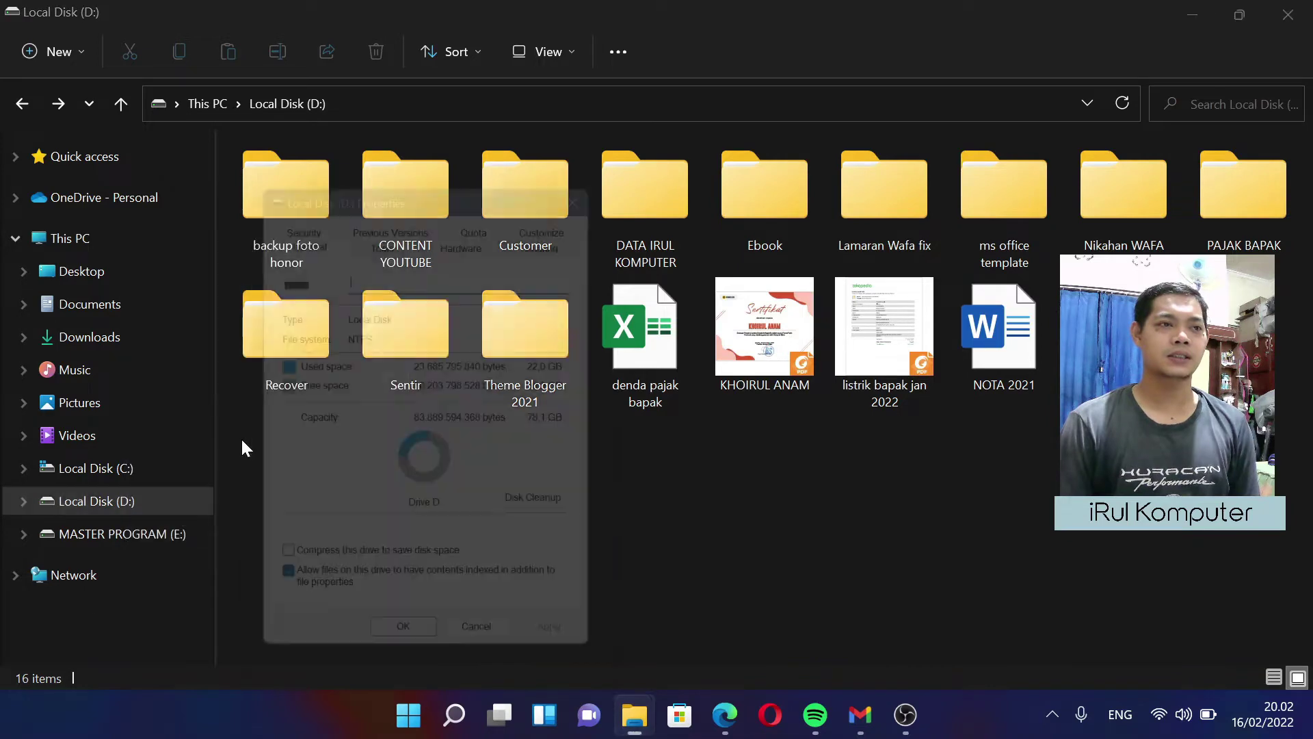
left_click_drag(386, 173, 401, 150)
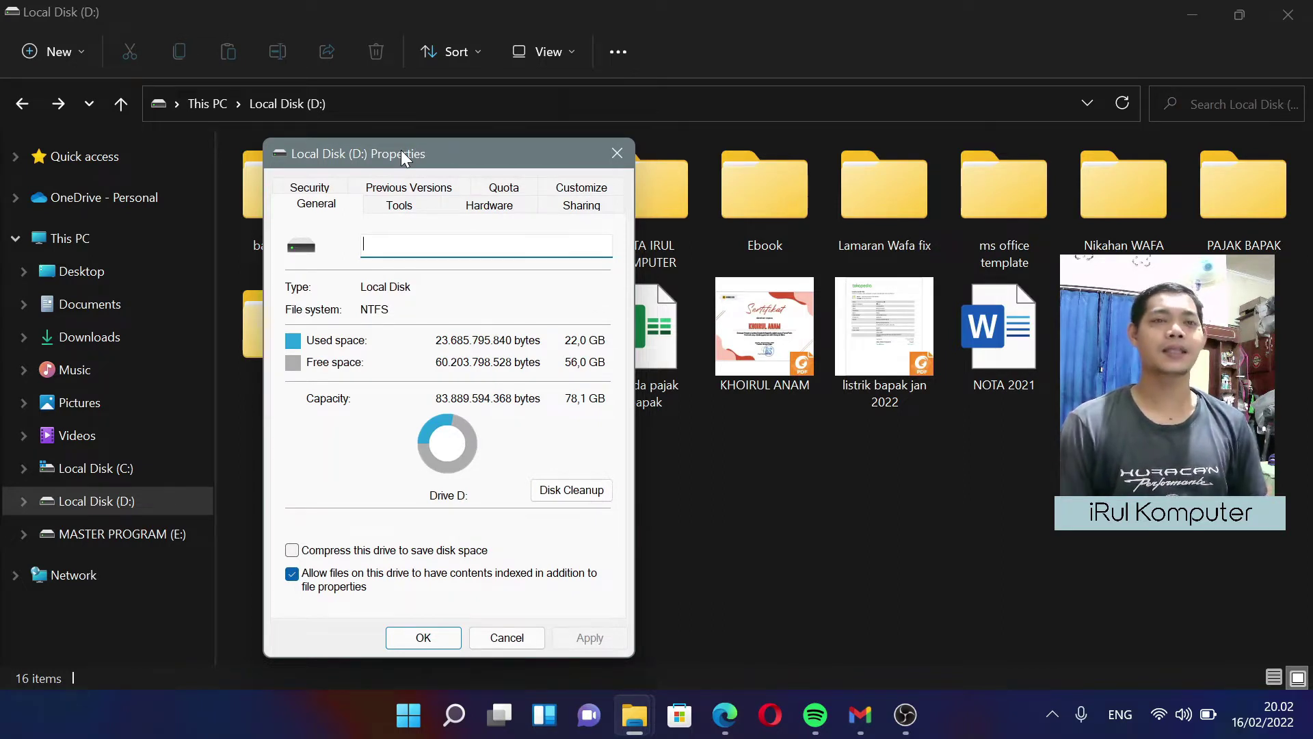
left_click_drag(401, 150, 368, 117)
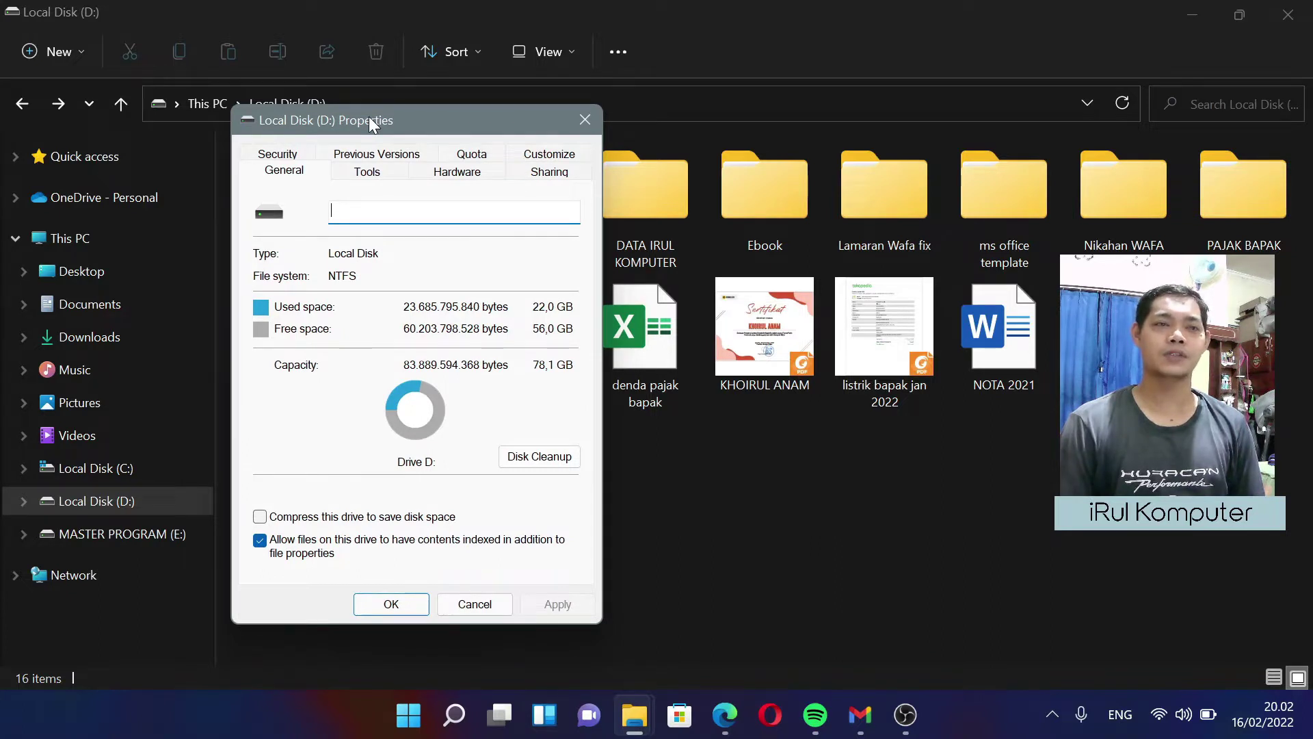
left_click_drag(367, 116, 356, 117)
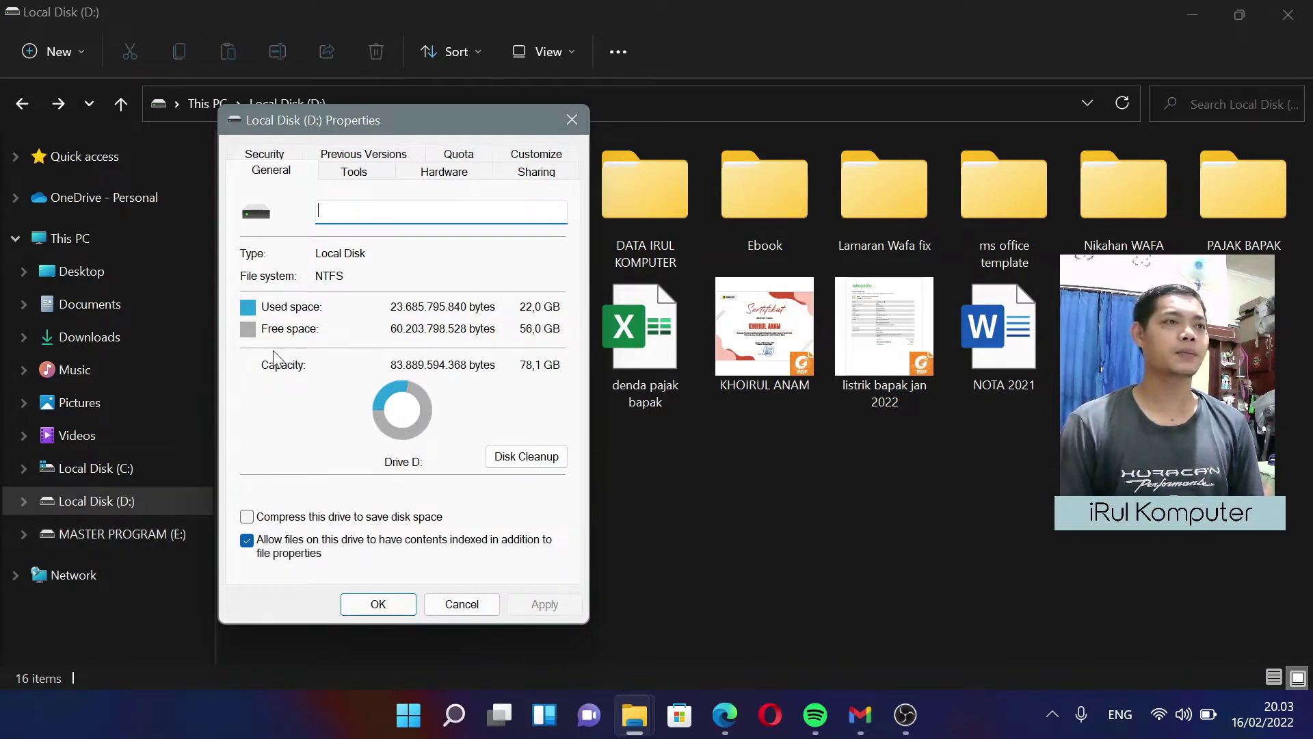
left_click(292, 162)
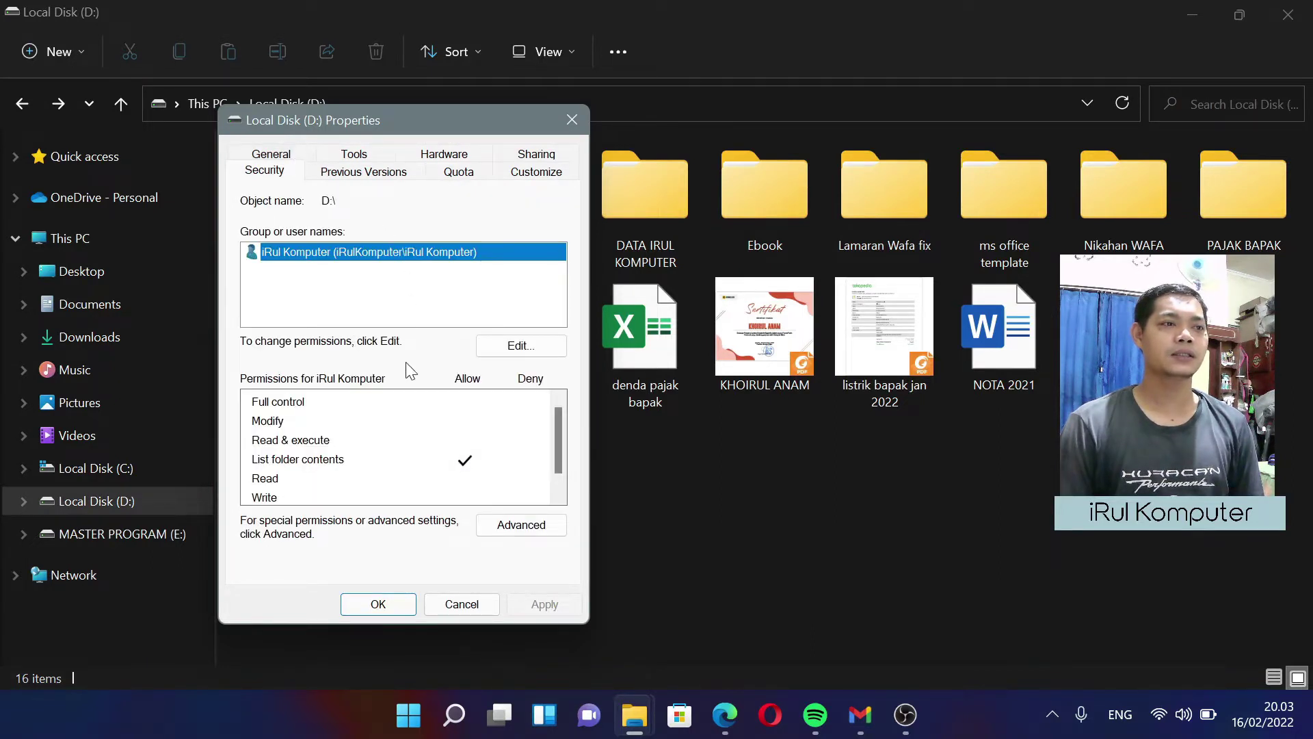
left_click(521, 525)
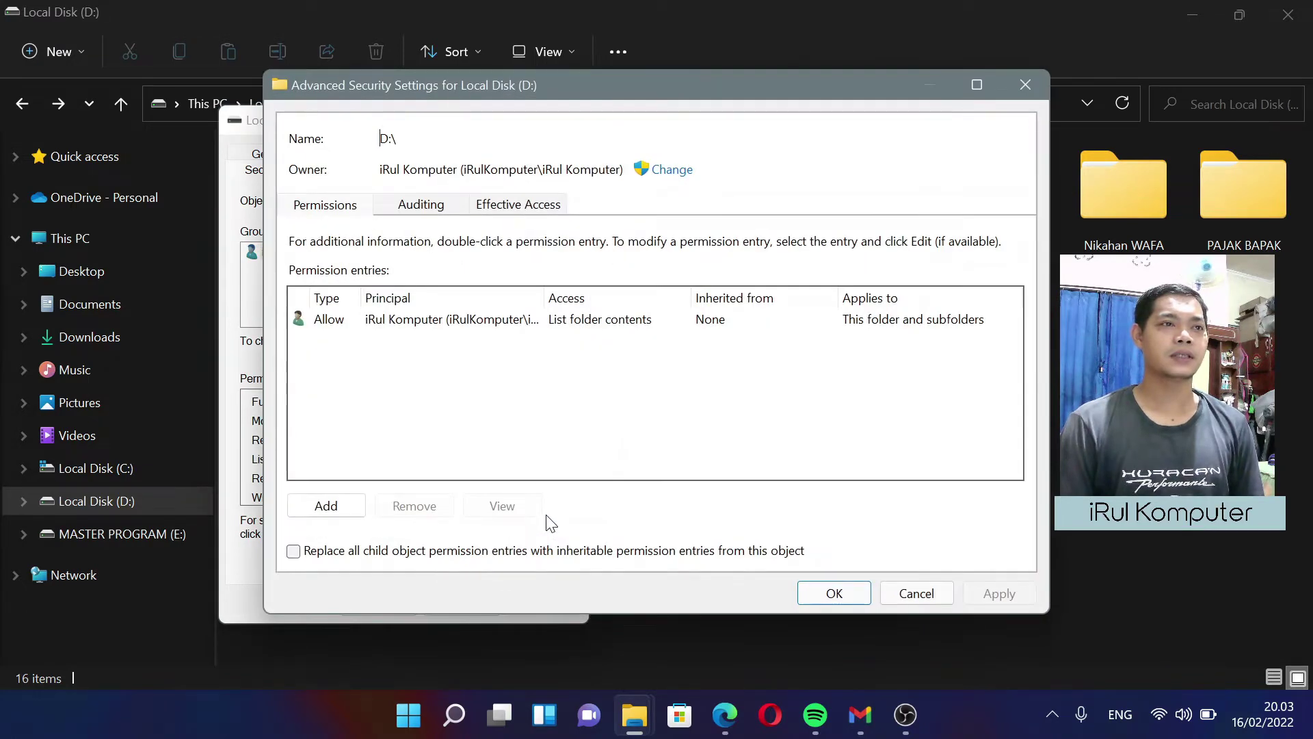
Step: Edit the user account's permission entry for drive D: to allow Full control
left_click(410, 327)
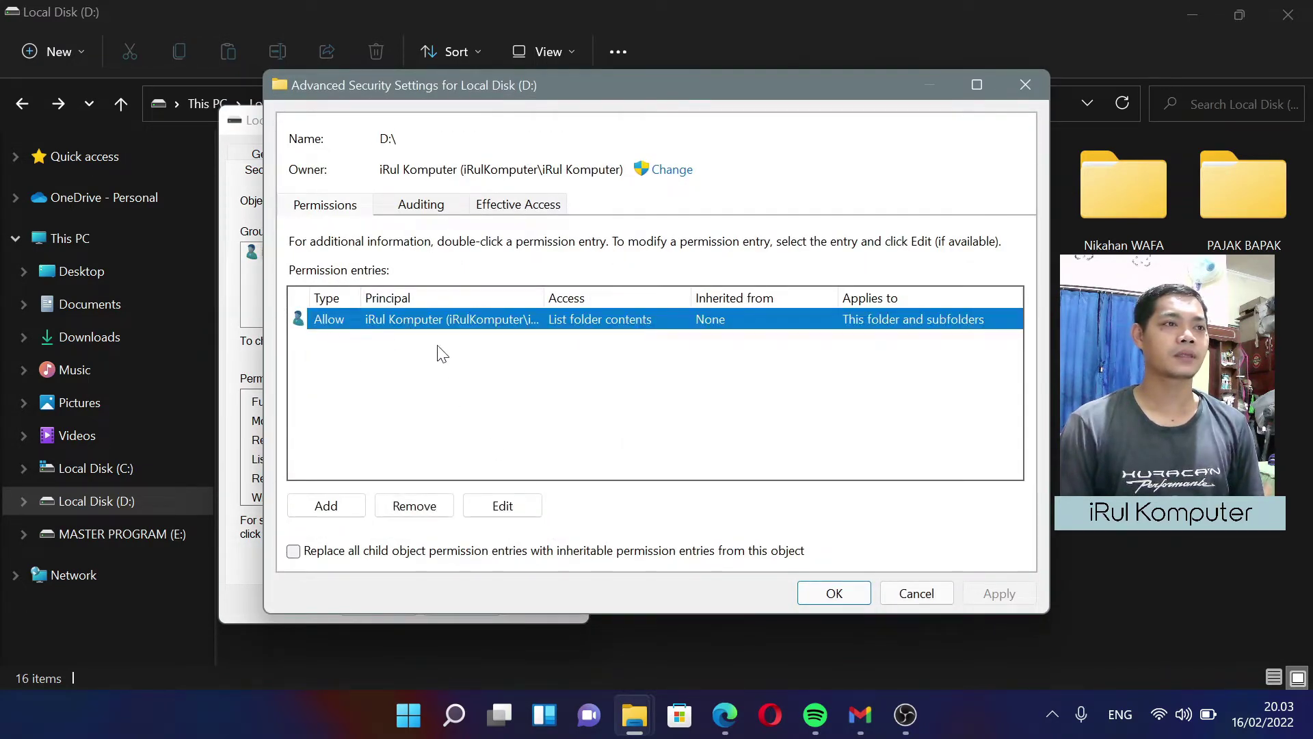
left_click(503, 507)
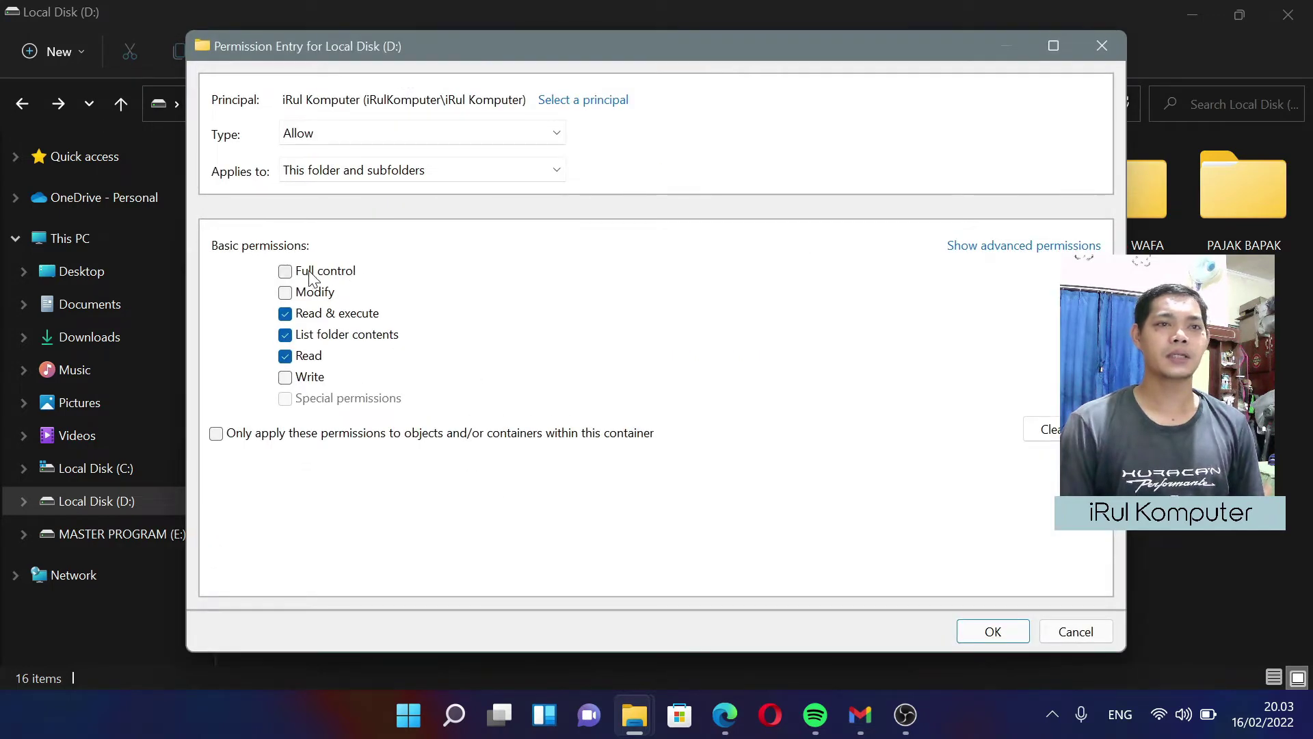
left_click(286, 274)
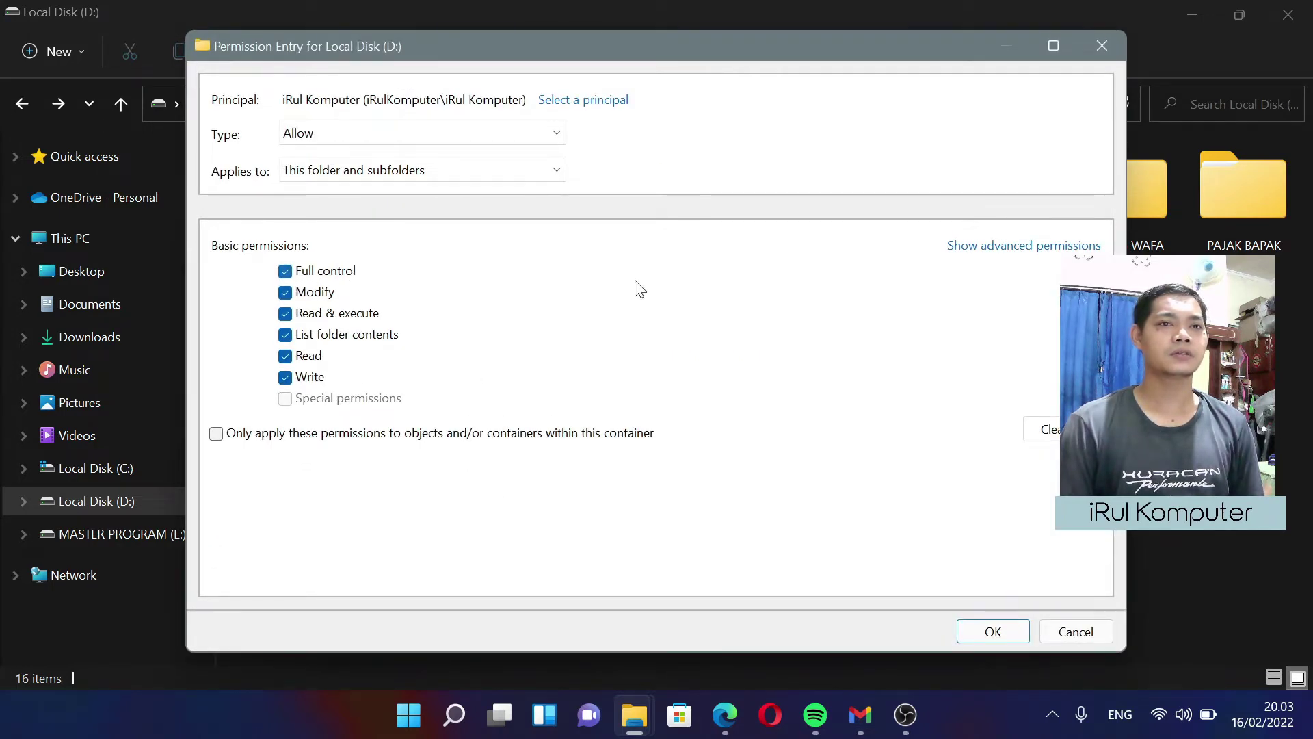
left_click(993, 631)
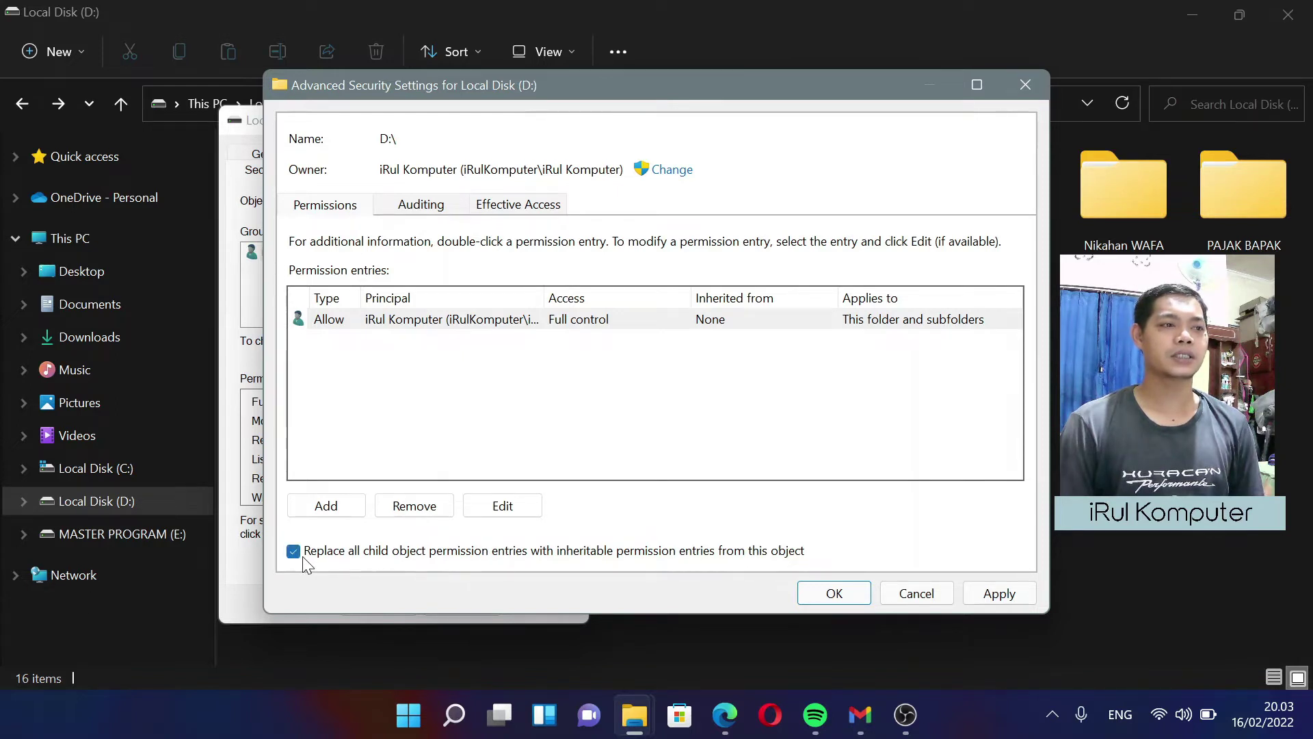
Step: Replace all child object permission entries on drive D: with inheritable ones, apply the change and return to the drive's file list
left_click(1001, 595)
left_click(744, 457)
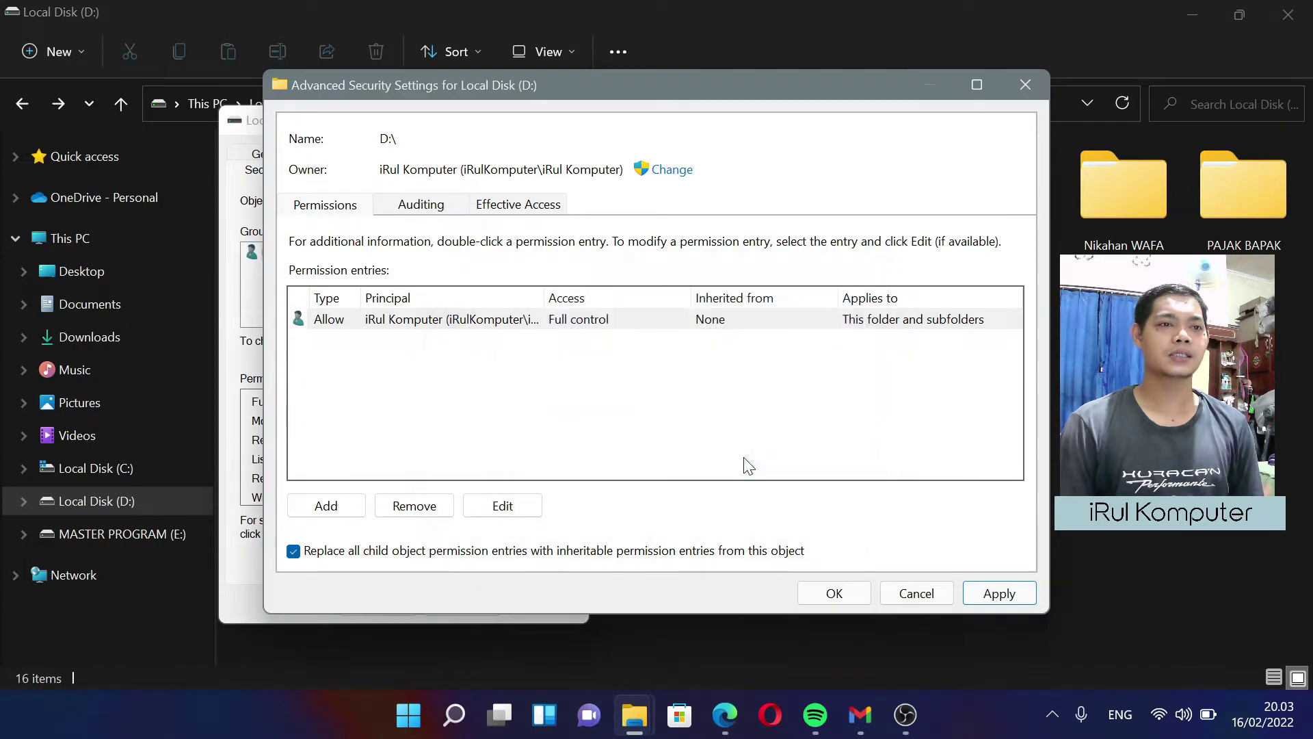
left_click(831, 593)
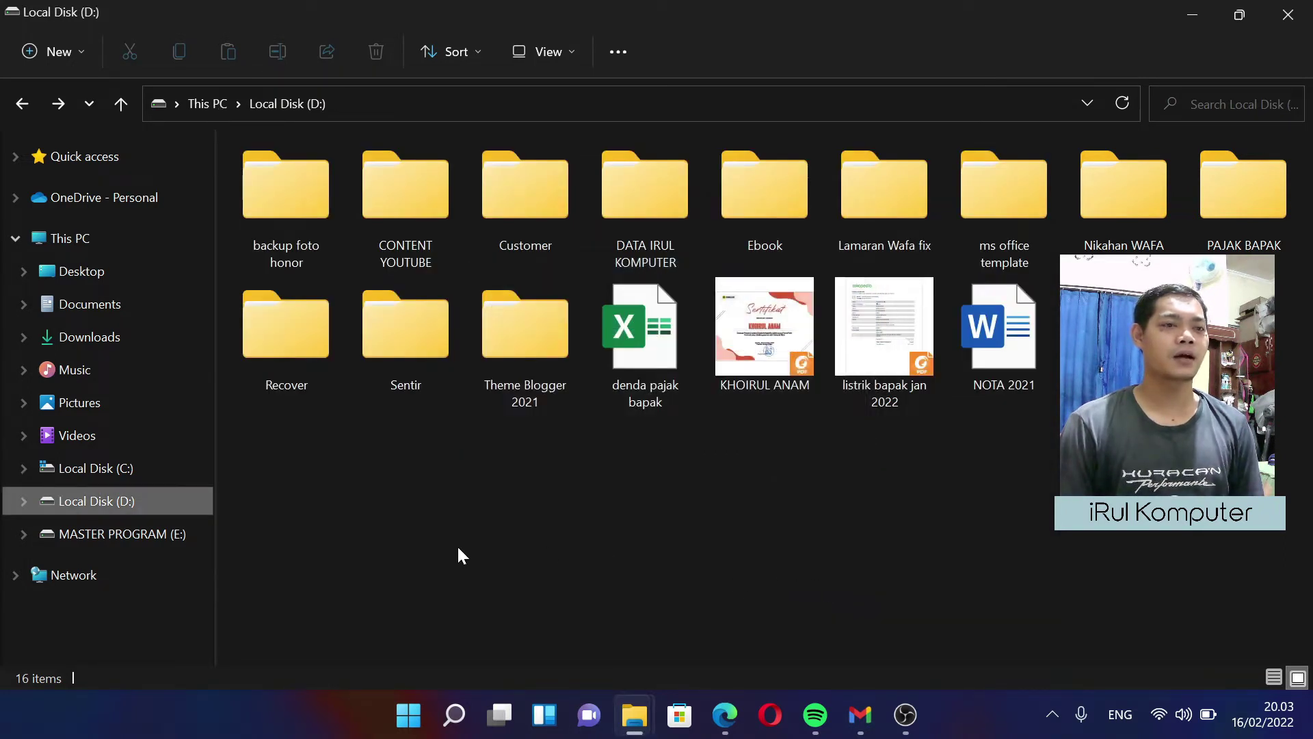
left_click(458, 548)
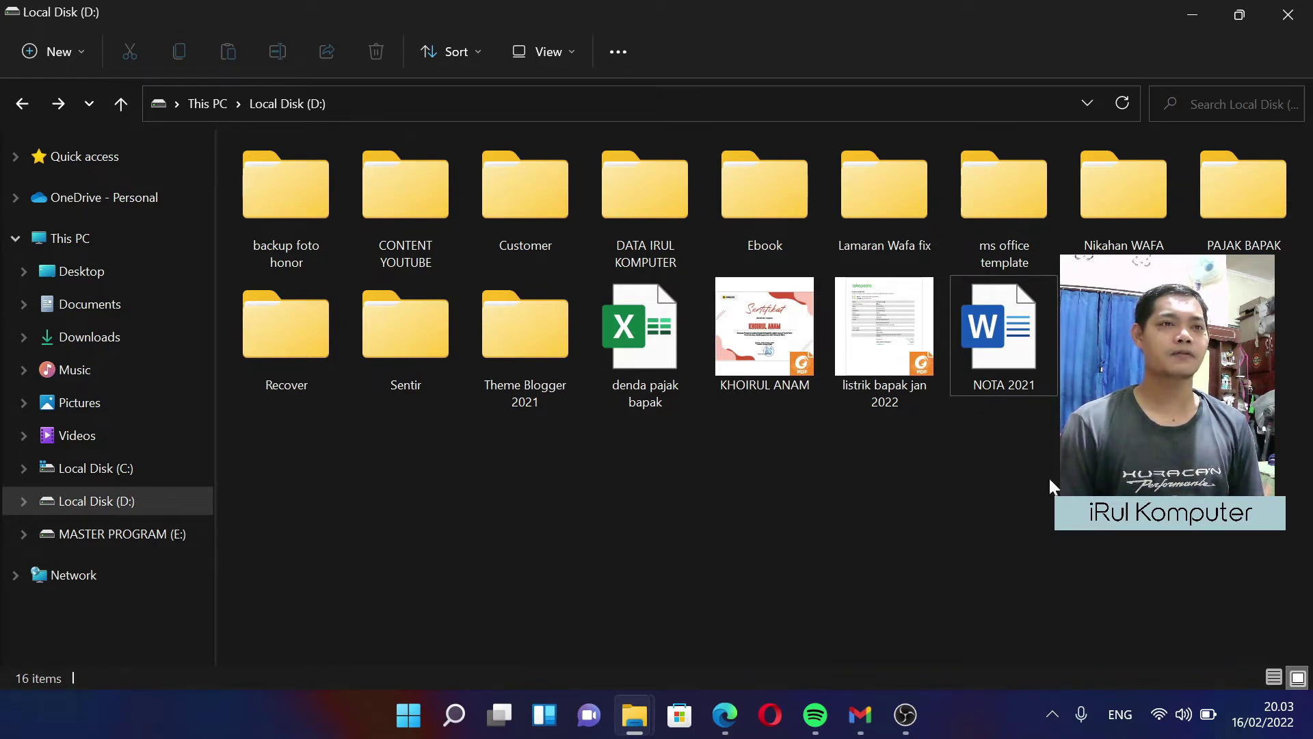
Step: Test access by trying to open the NOTA 2021 document again, then close Word
double_click(1014, 349)
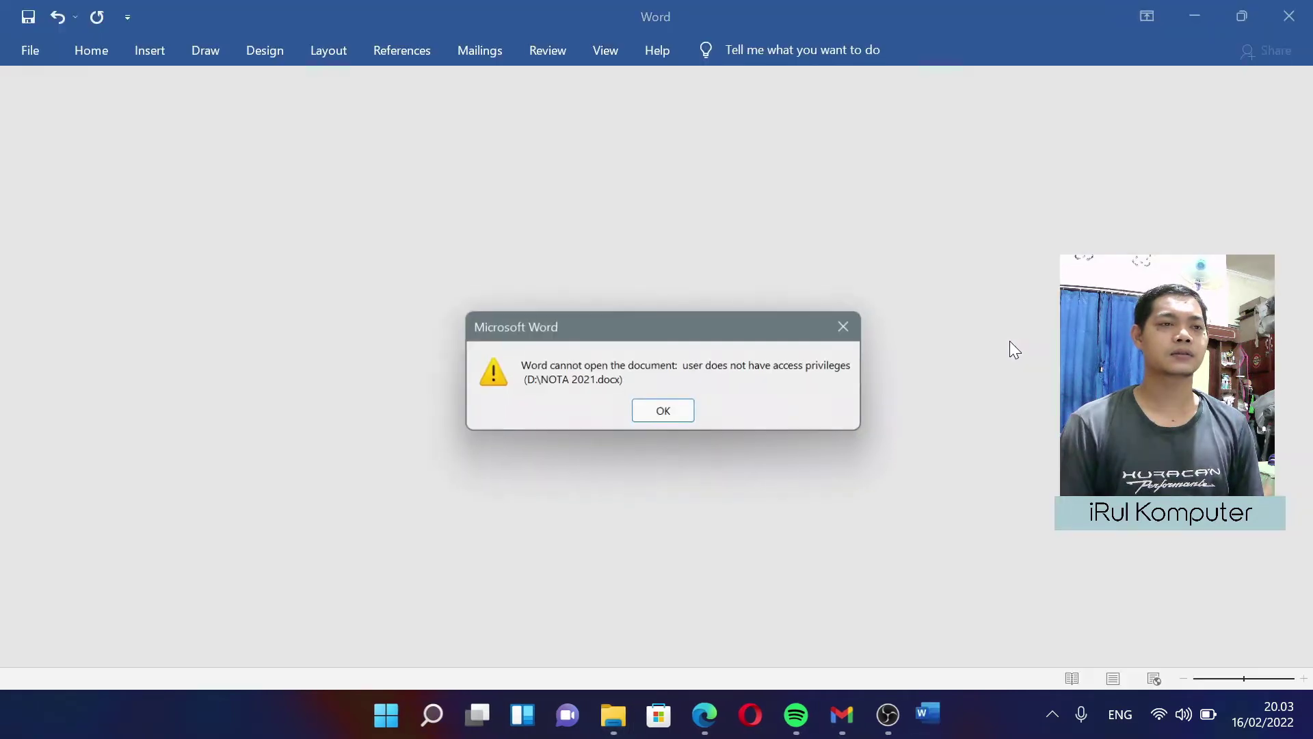
left_click(664, 411)
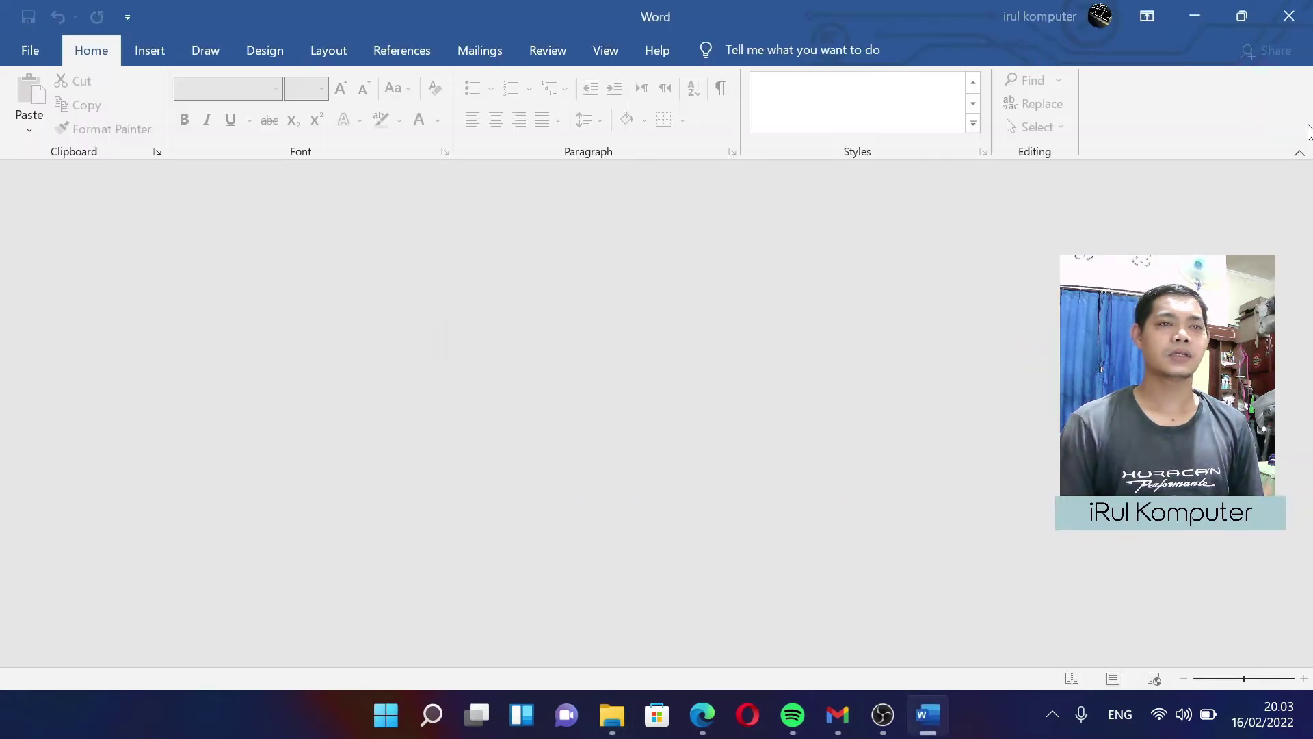
left_click(1289, 16)
Step: Return to drive D:'s advanced security settings and reapply the replacement of all child object permission entries with inheritable ones
mouse_move(631, 725)
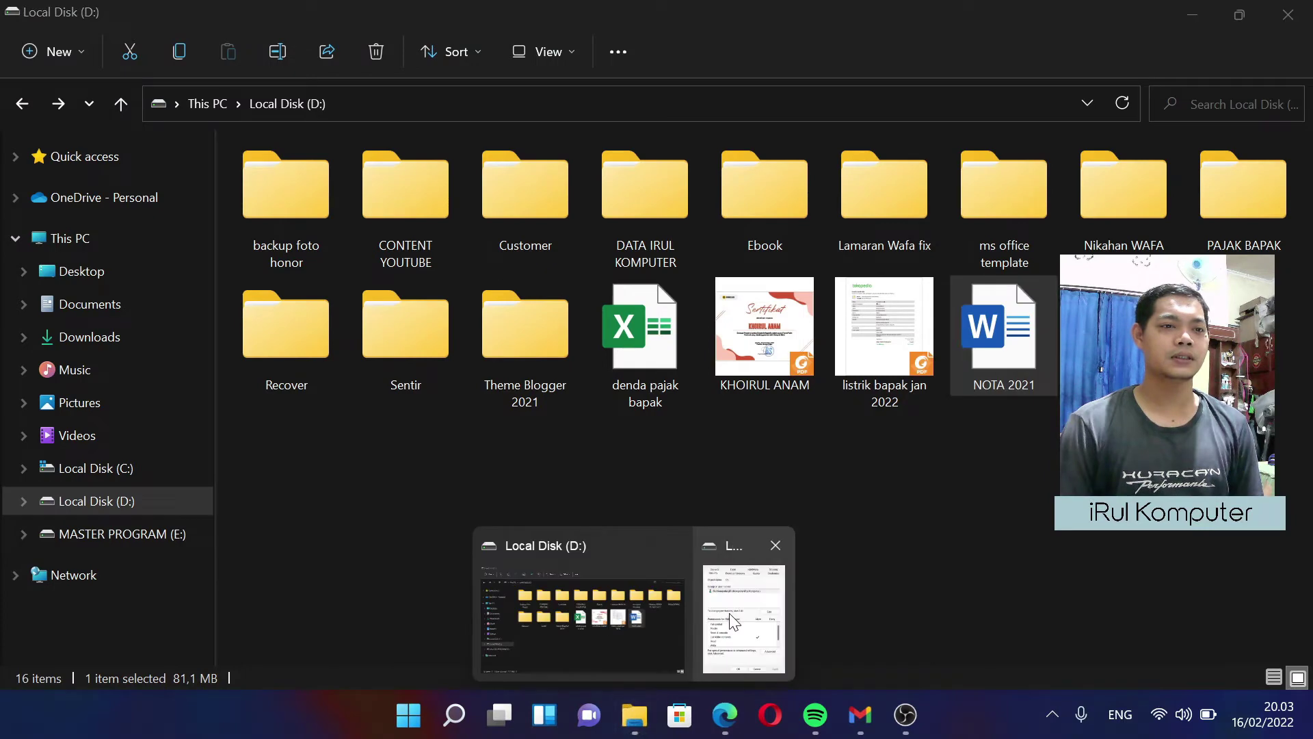
left_click(776, 632)
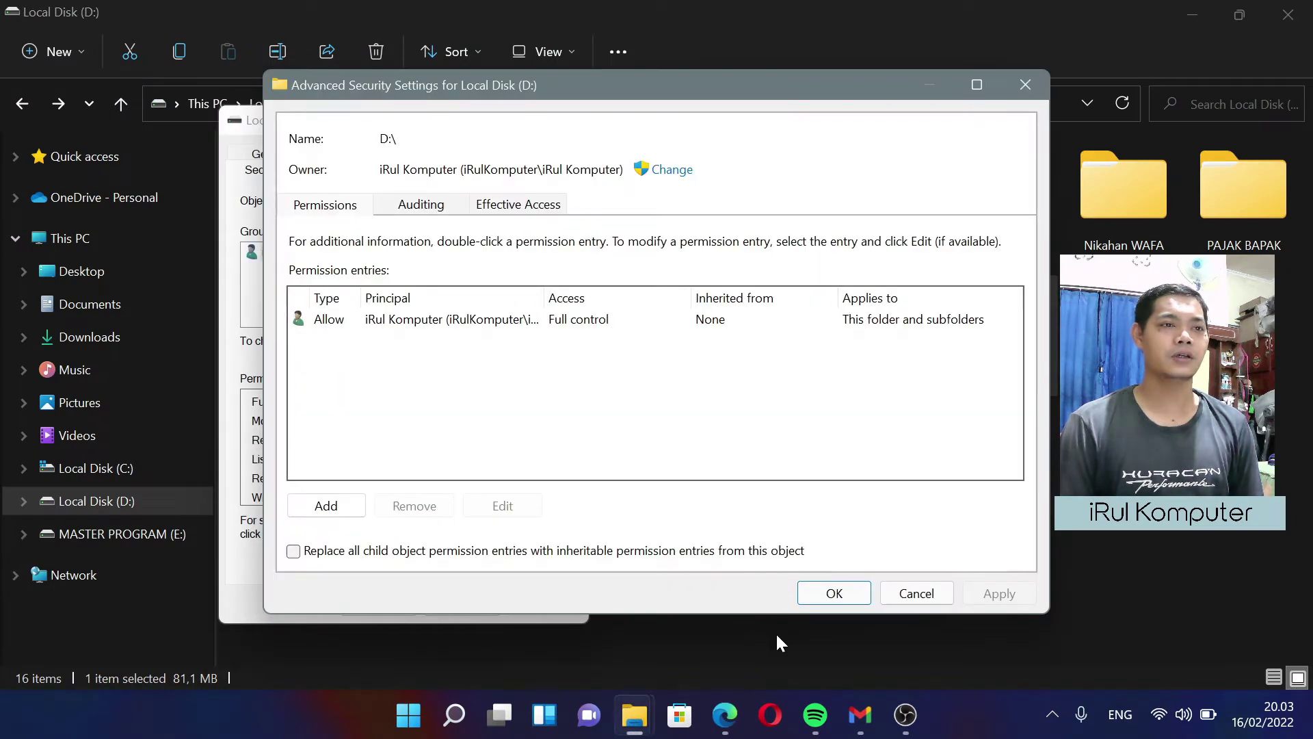
left_click(774, 552)
left_click(977, 591)
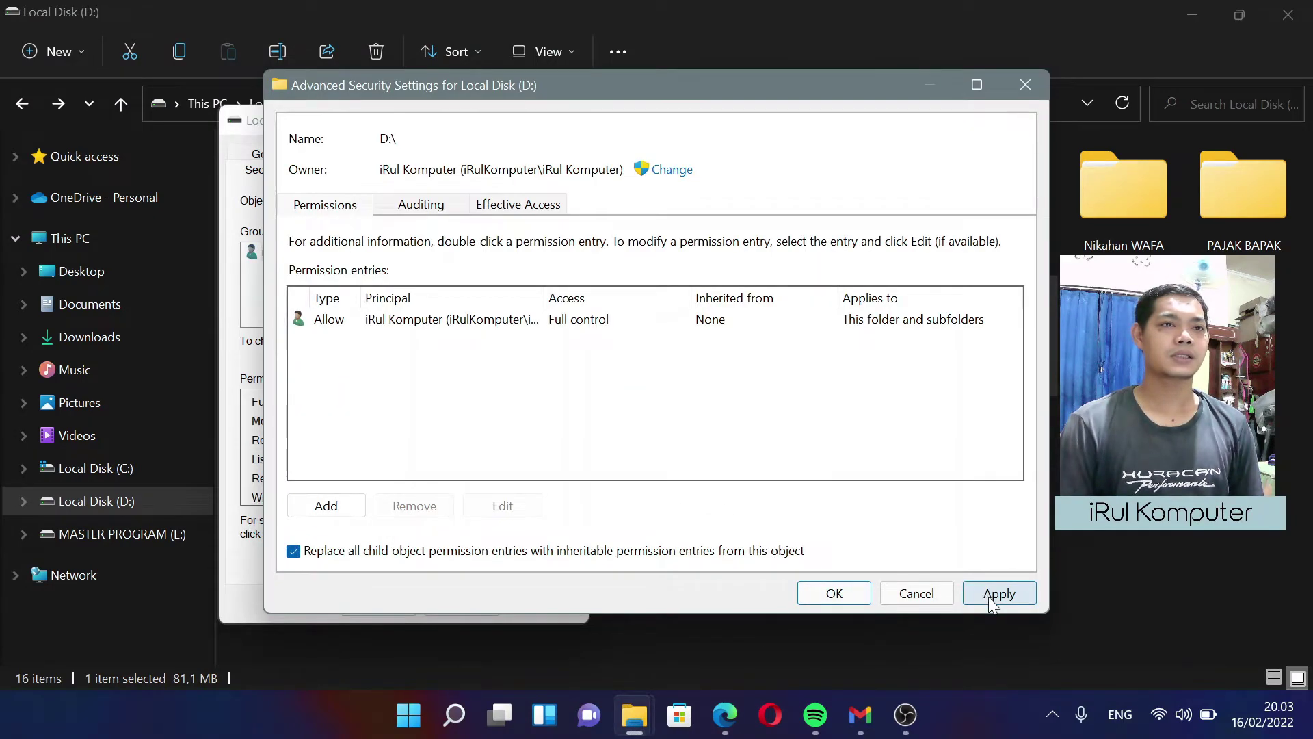
left_click(723, 450)
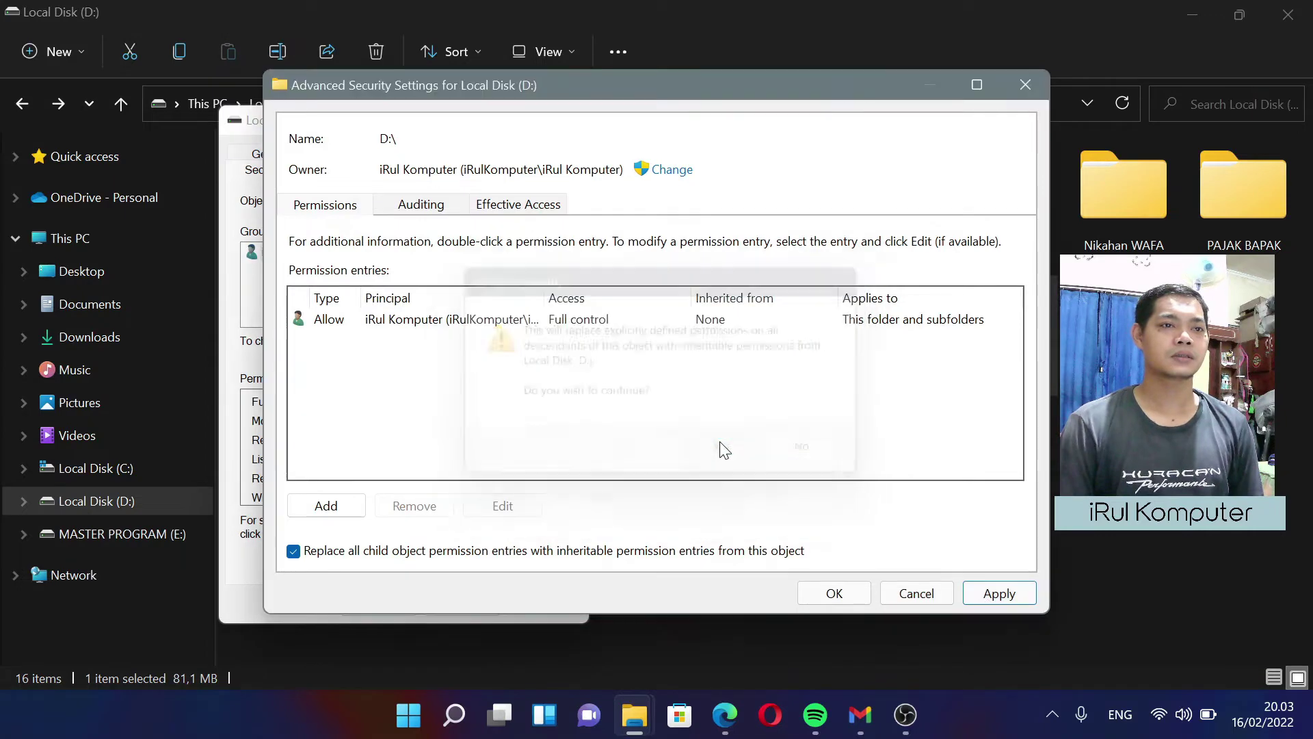
left_click(835, 592)
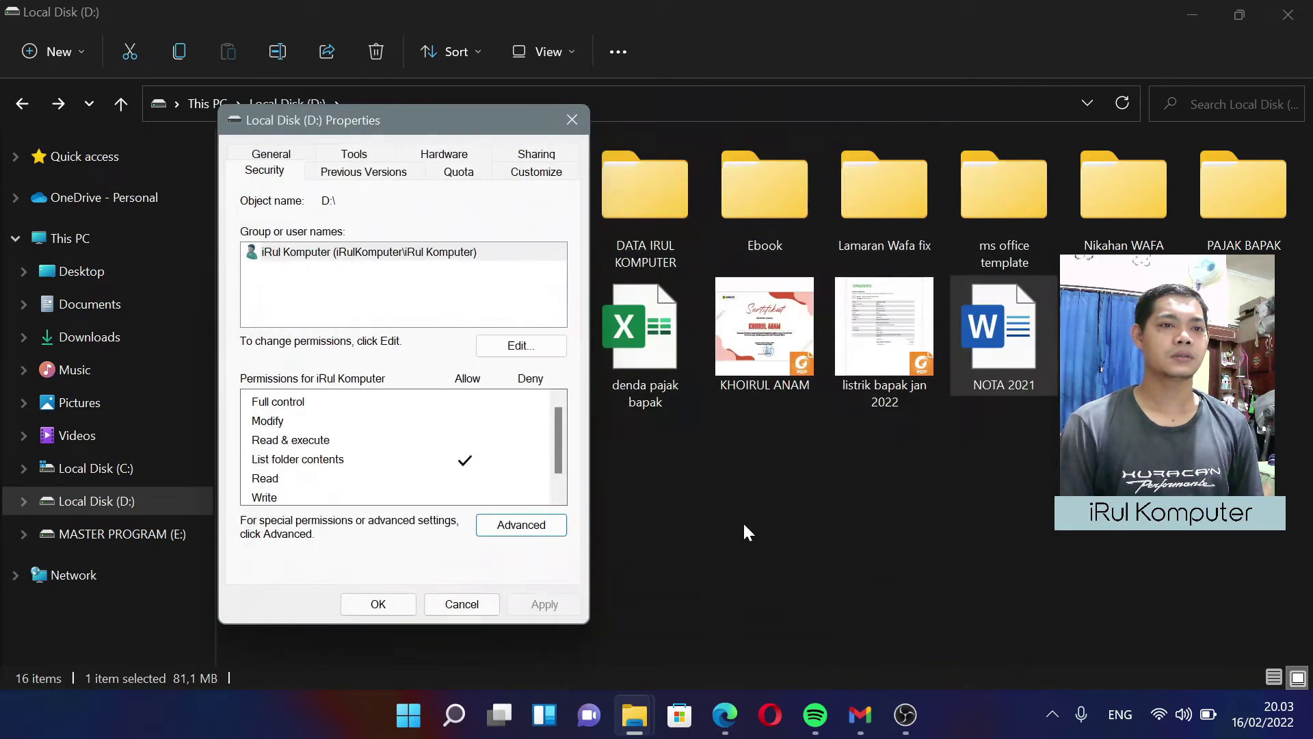
Step: Allow Full control for the user account in drive D:'s permissions and apply the change
left_click(520, 345)
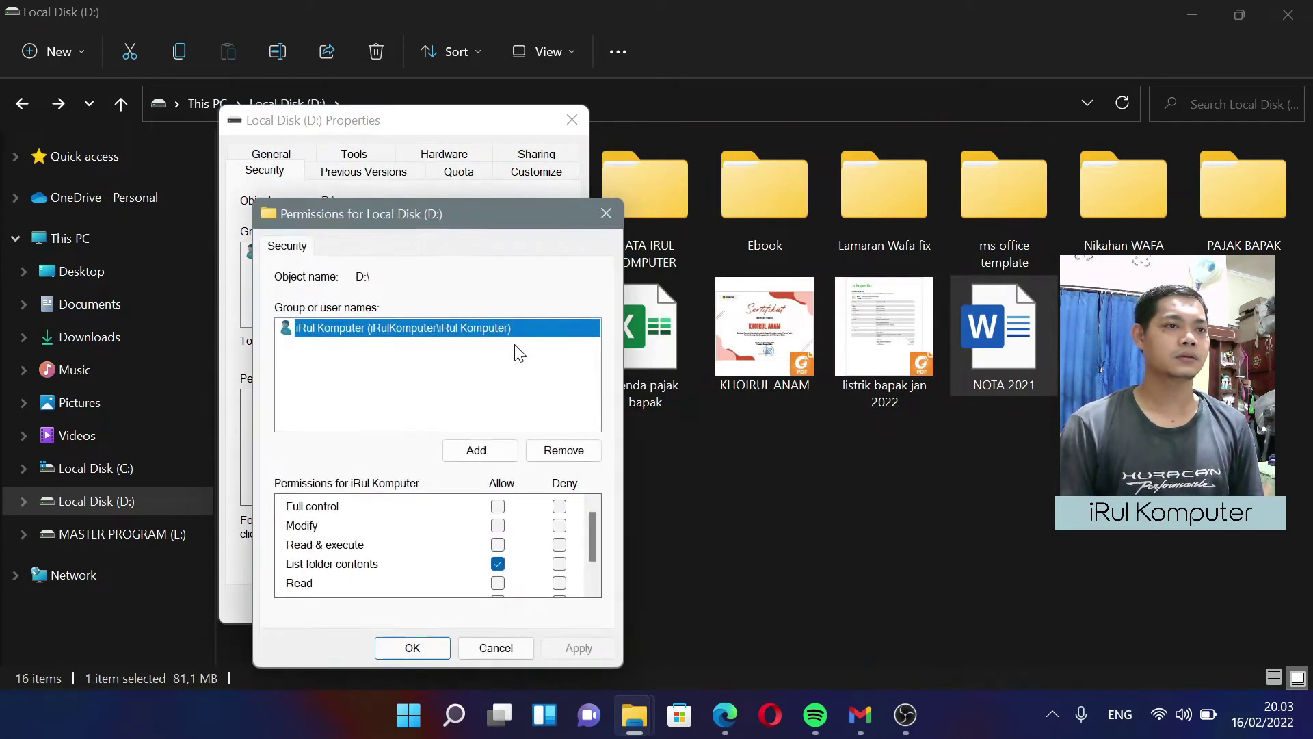
left_click(498, 506)
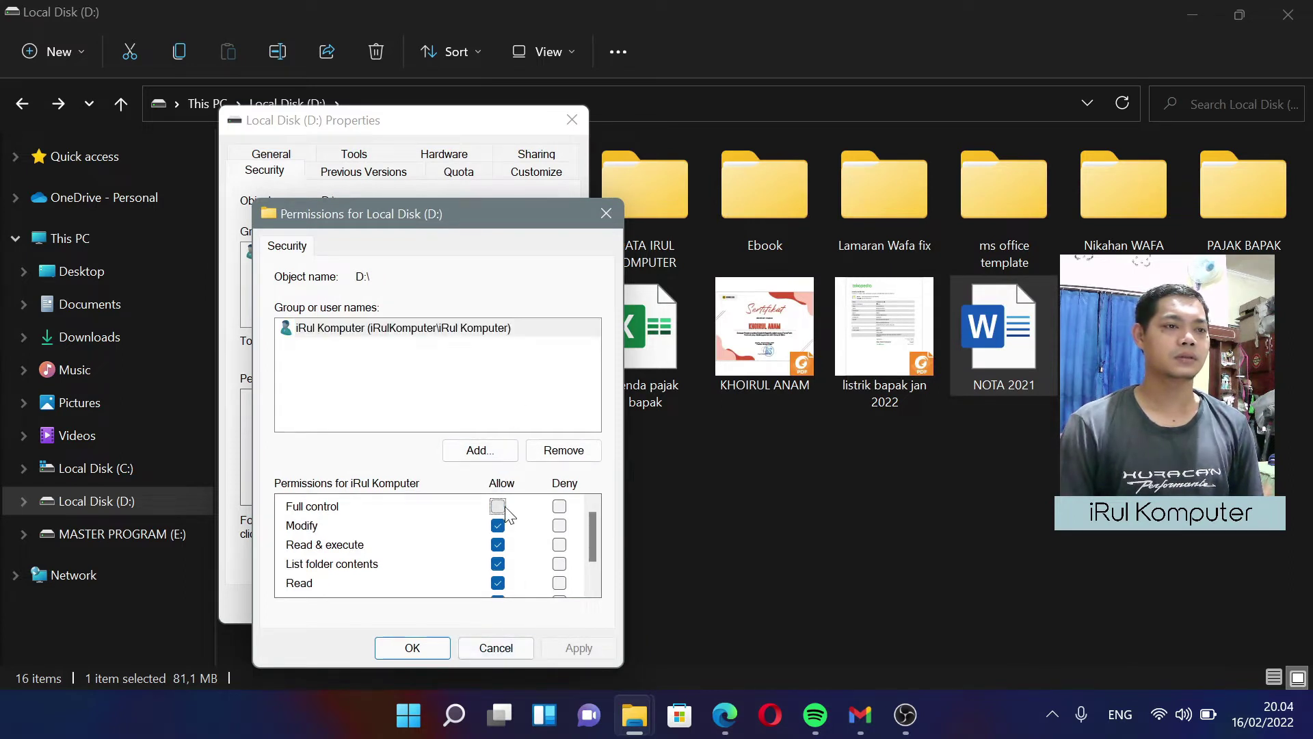
left_click(578, 650)
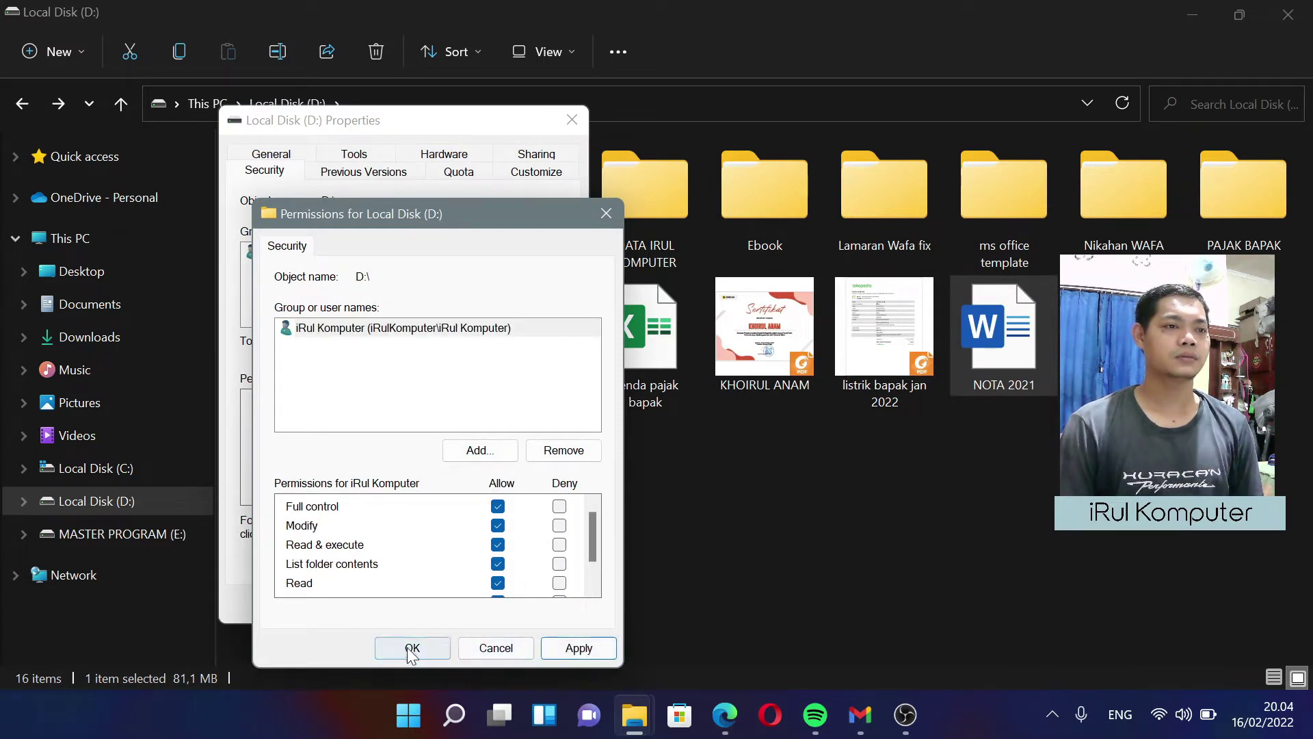
left_click(437, 643)
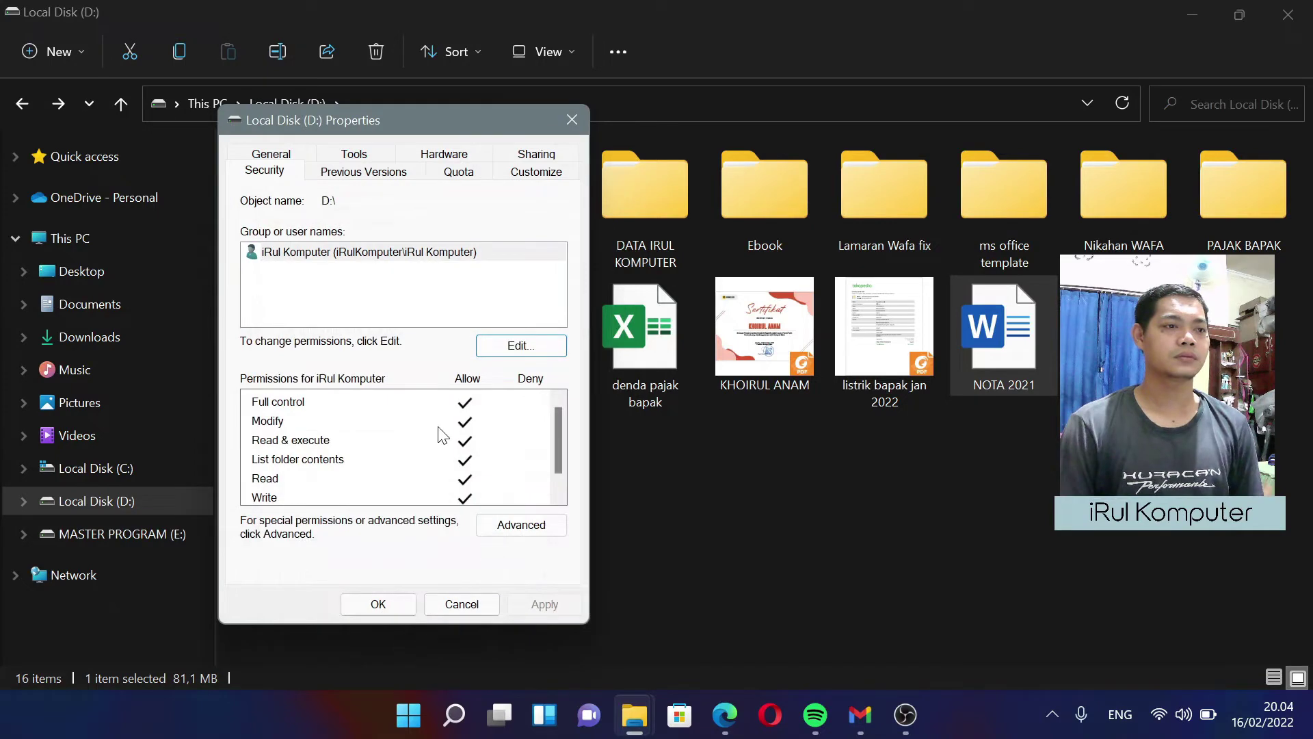
Step: Check the user account's permission entry in drive D:'s advanced security settings, then return to the drive properties without changes
left_click(529, 524)
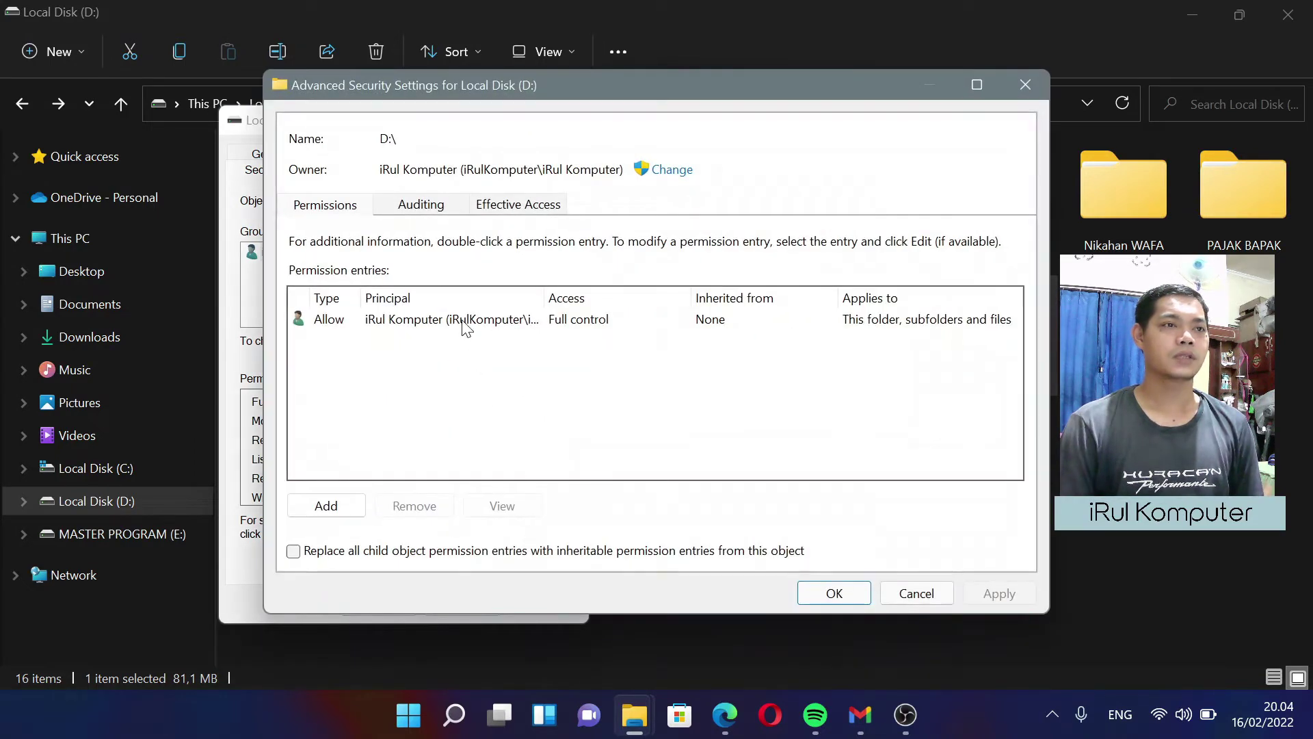
double_click(464, 322)
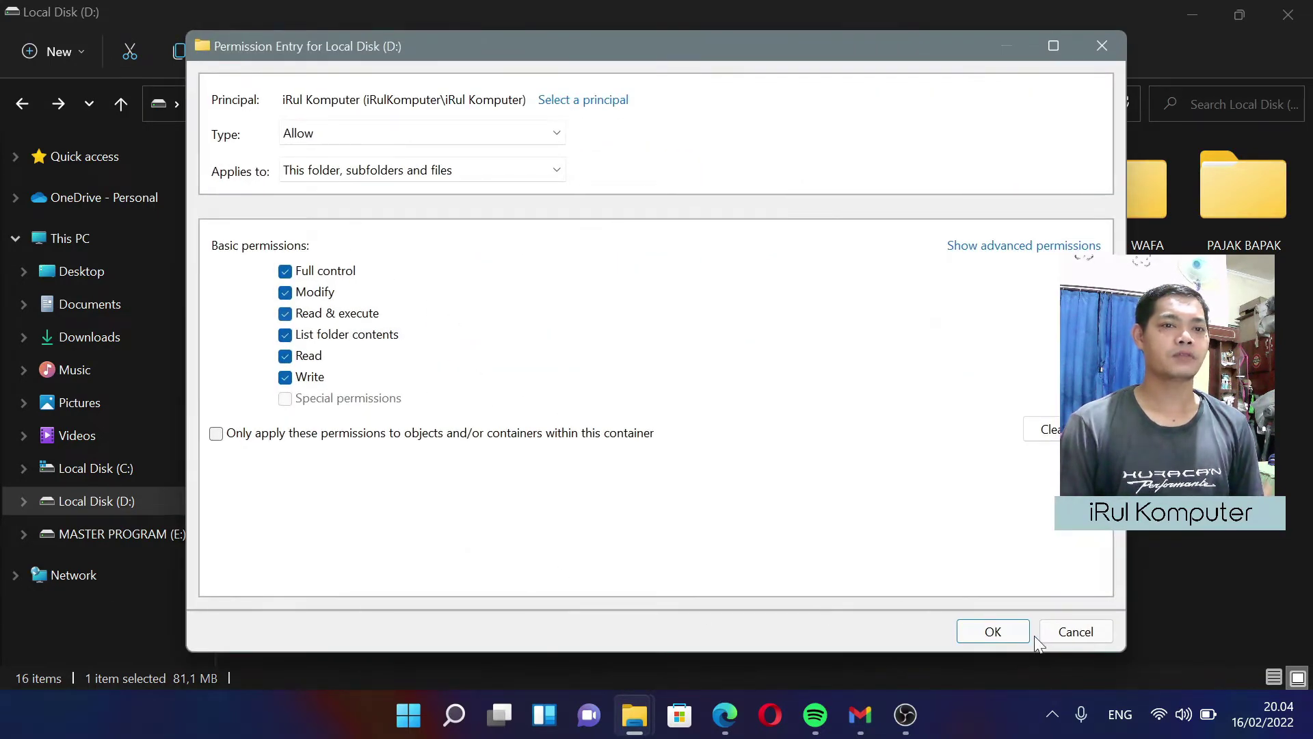
left_click(1076, 631)
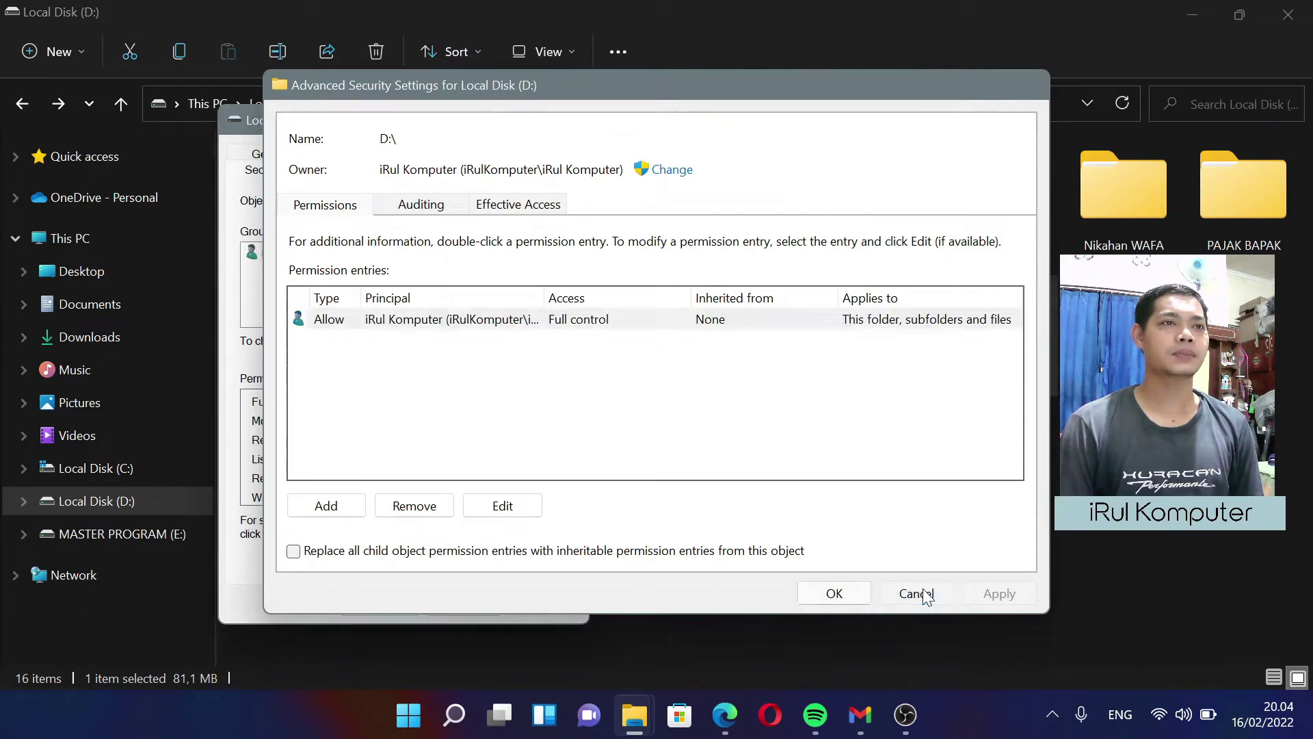
left_click(917, 594)
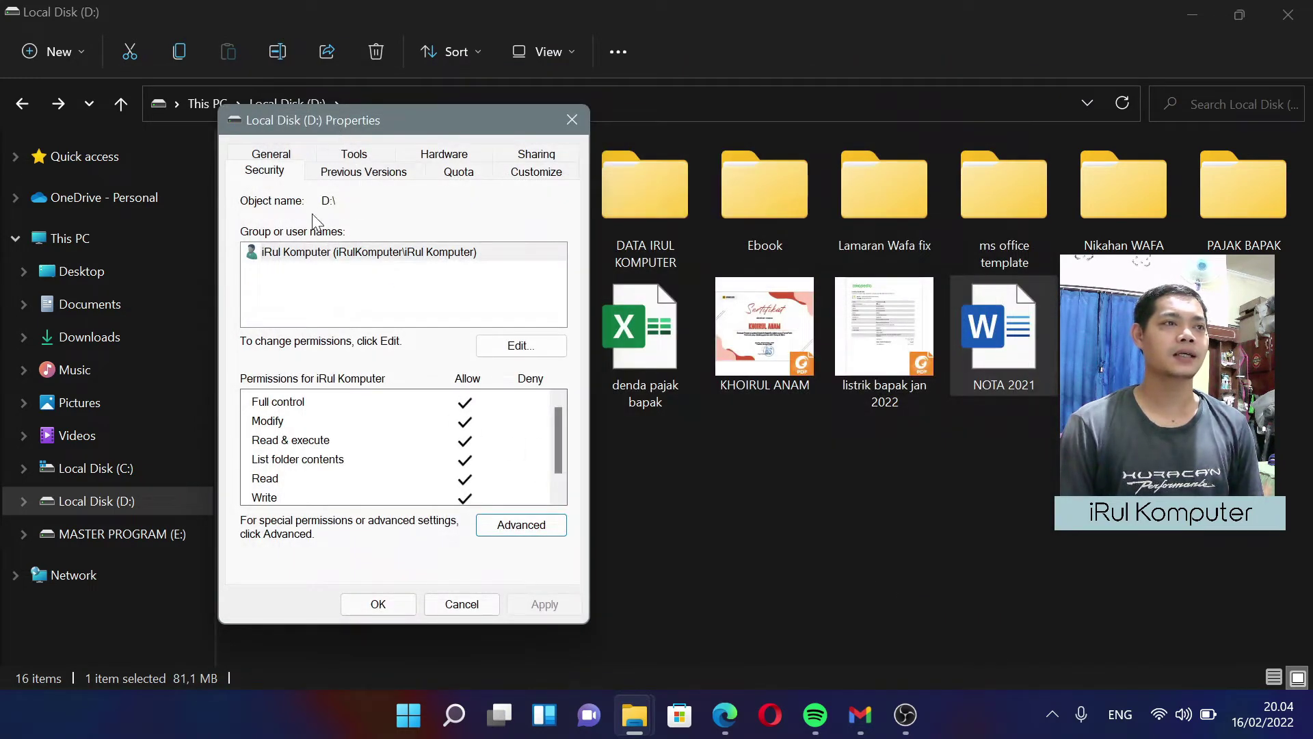
Step: Add the Everyone group to drive D:'s permissions by finding it among the computer's users and groups
left_click(522, 346)
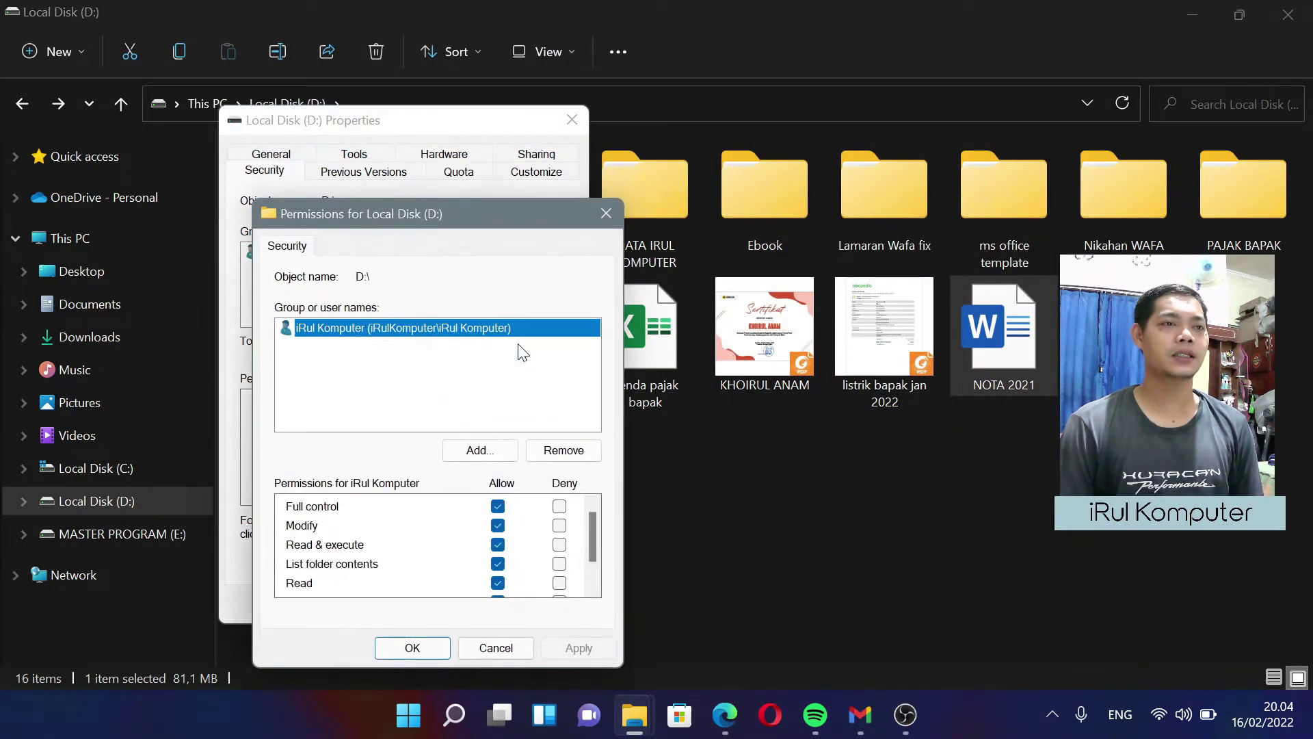
left_click(479, 449)
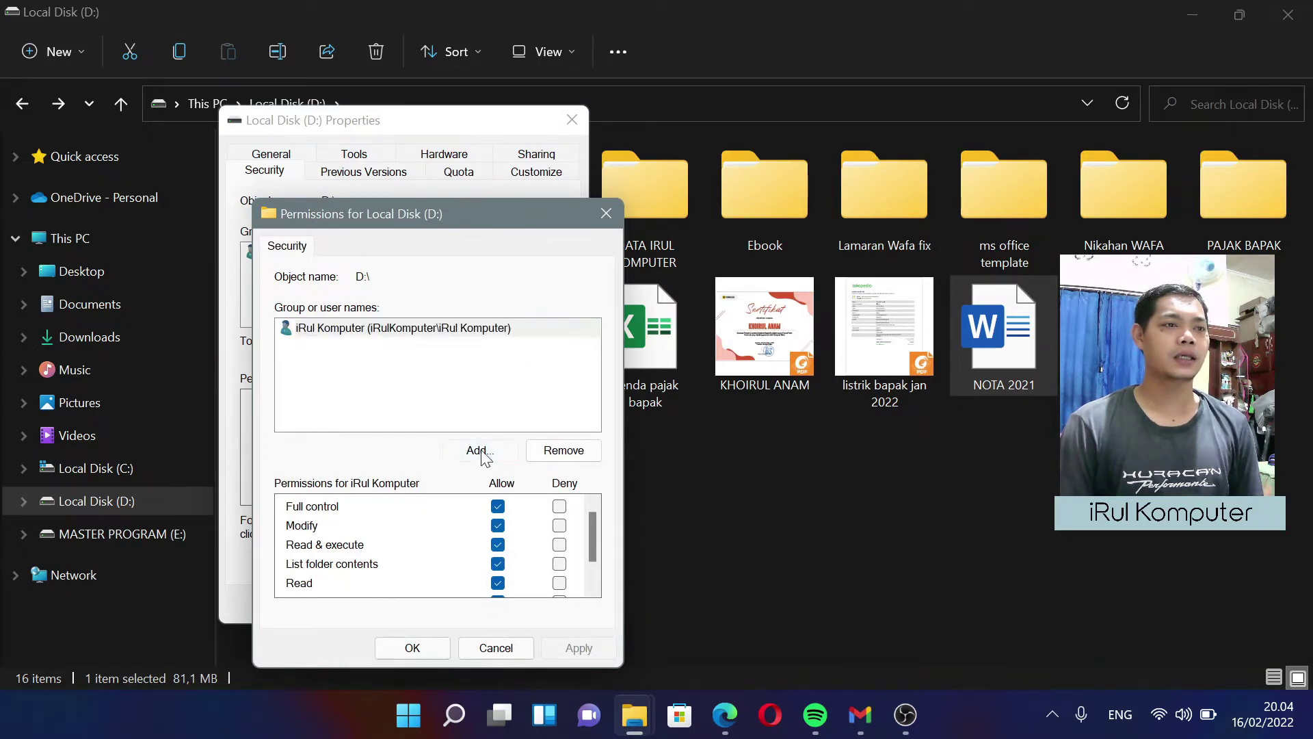
left_click(316, 470)
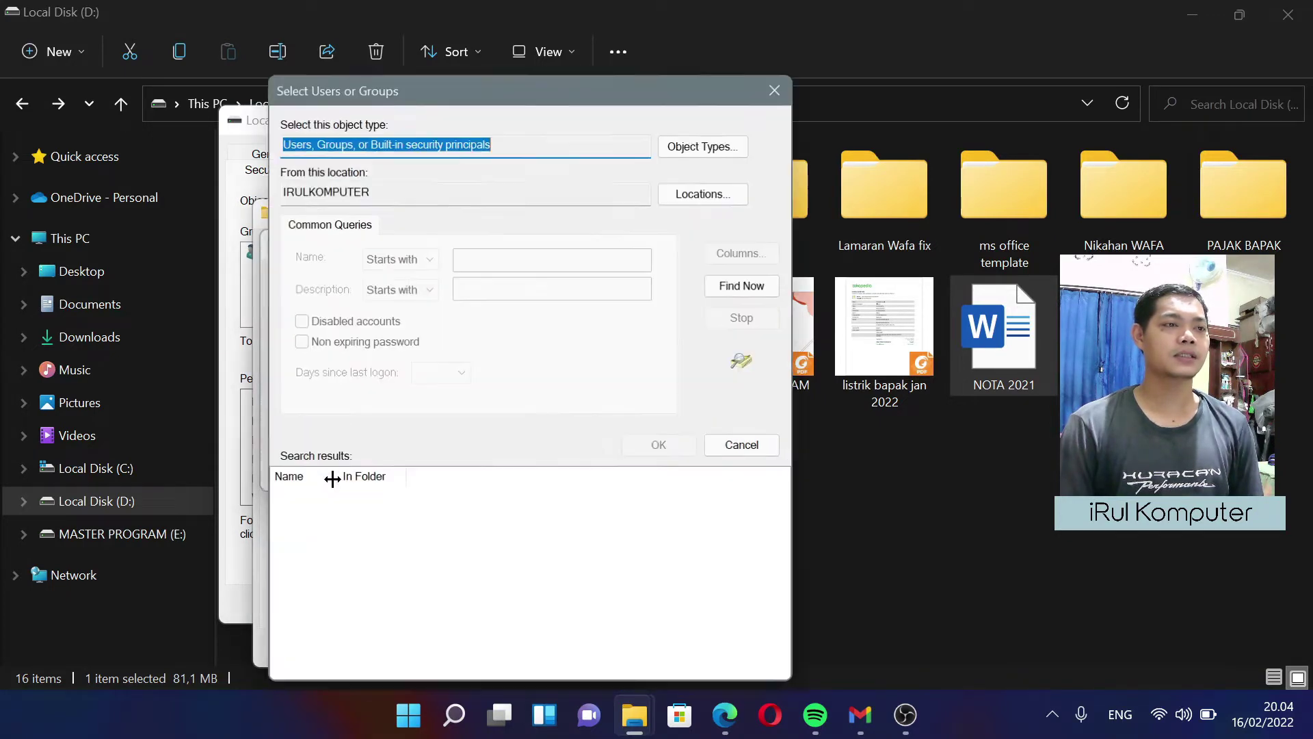
left_click(745, 286)
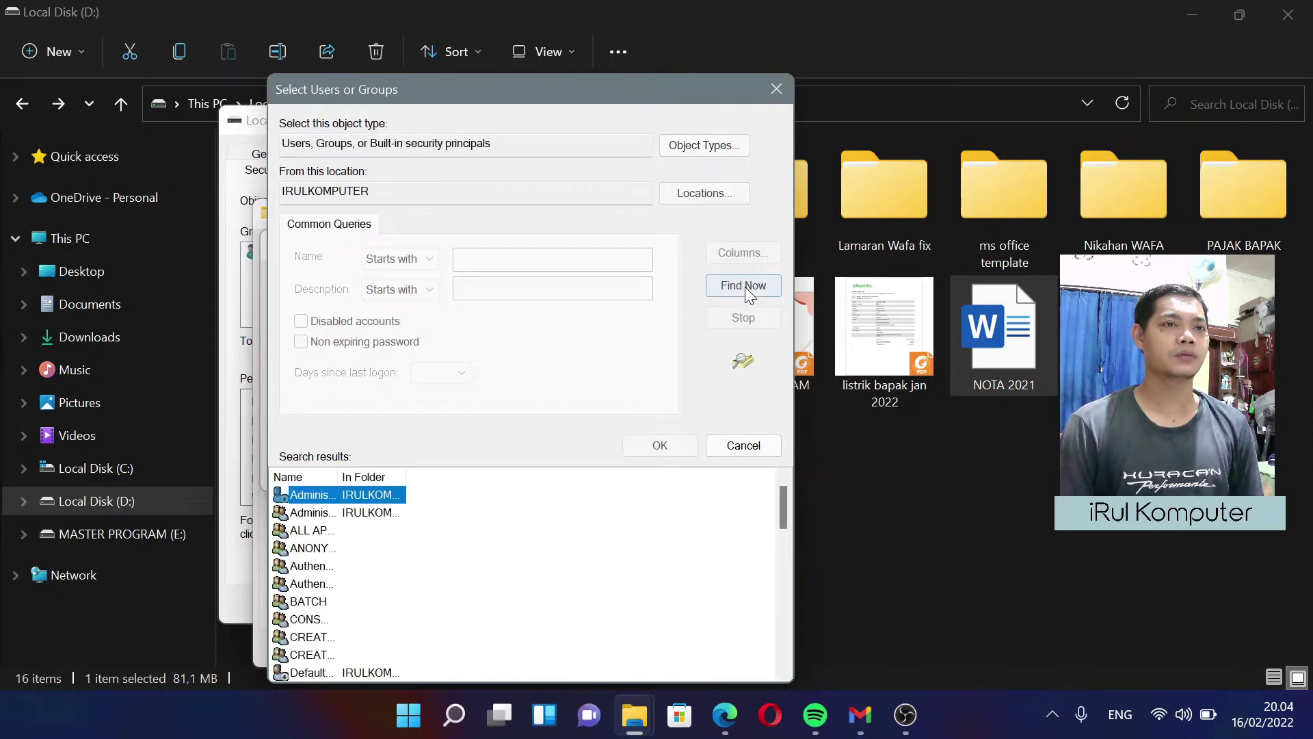
scroll(465, 498, "down", 5)
left_click(465, 495)
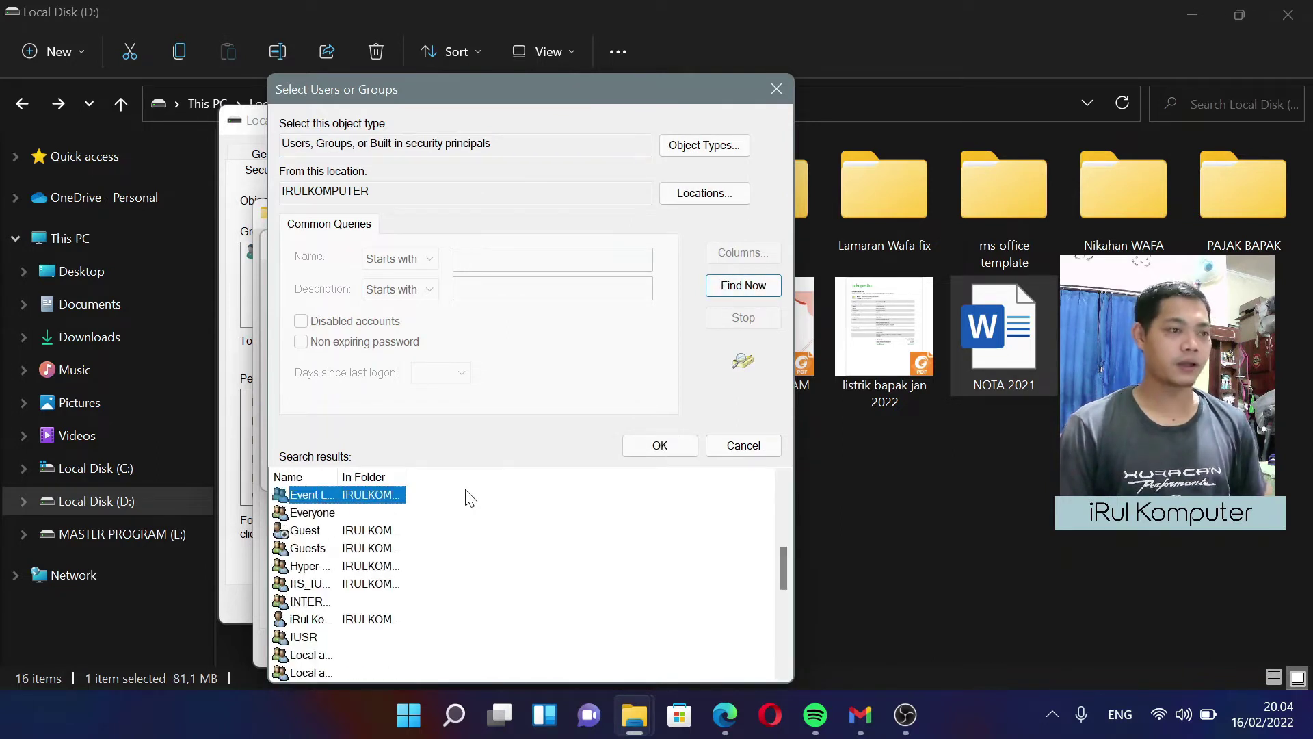
left_click(452, 512)
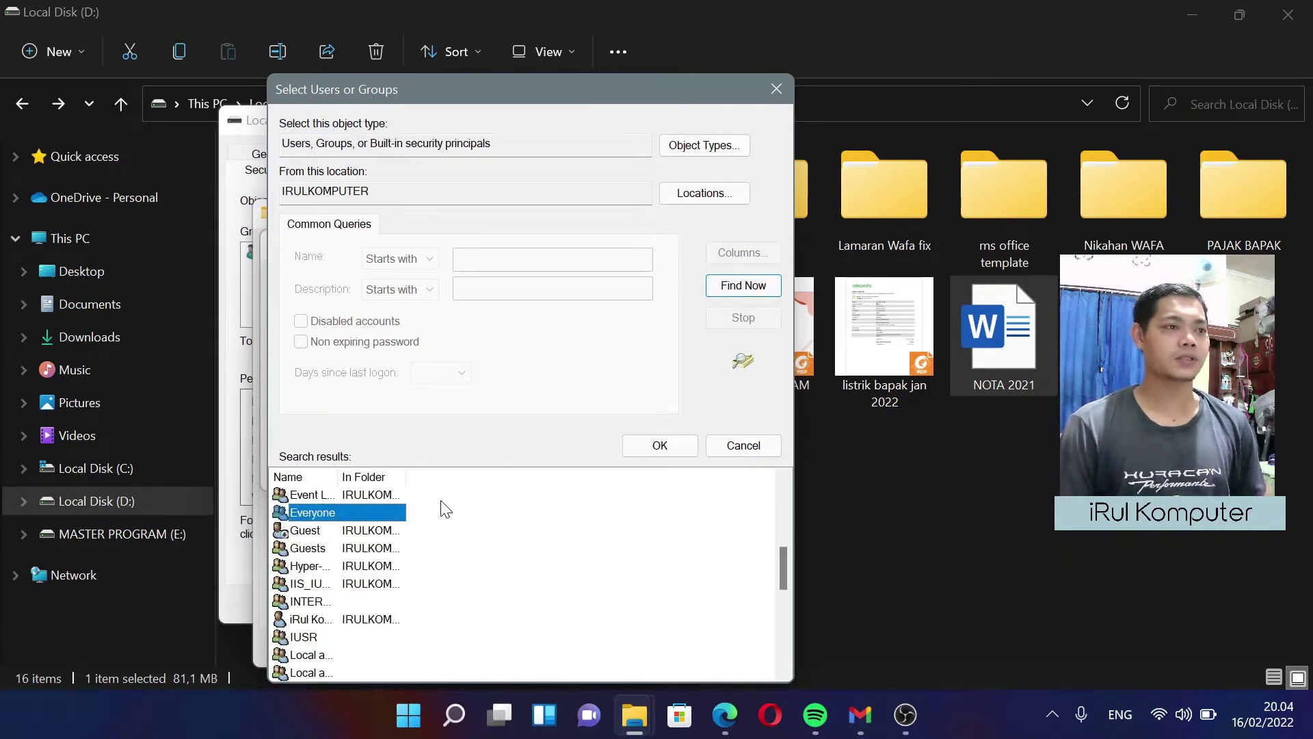
left_click(670, 443)
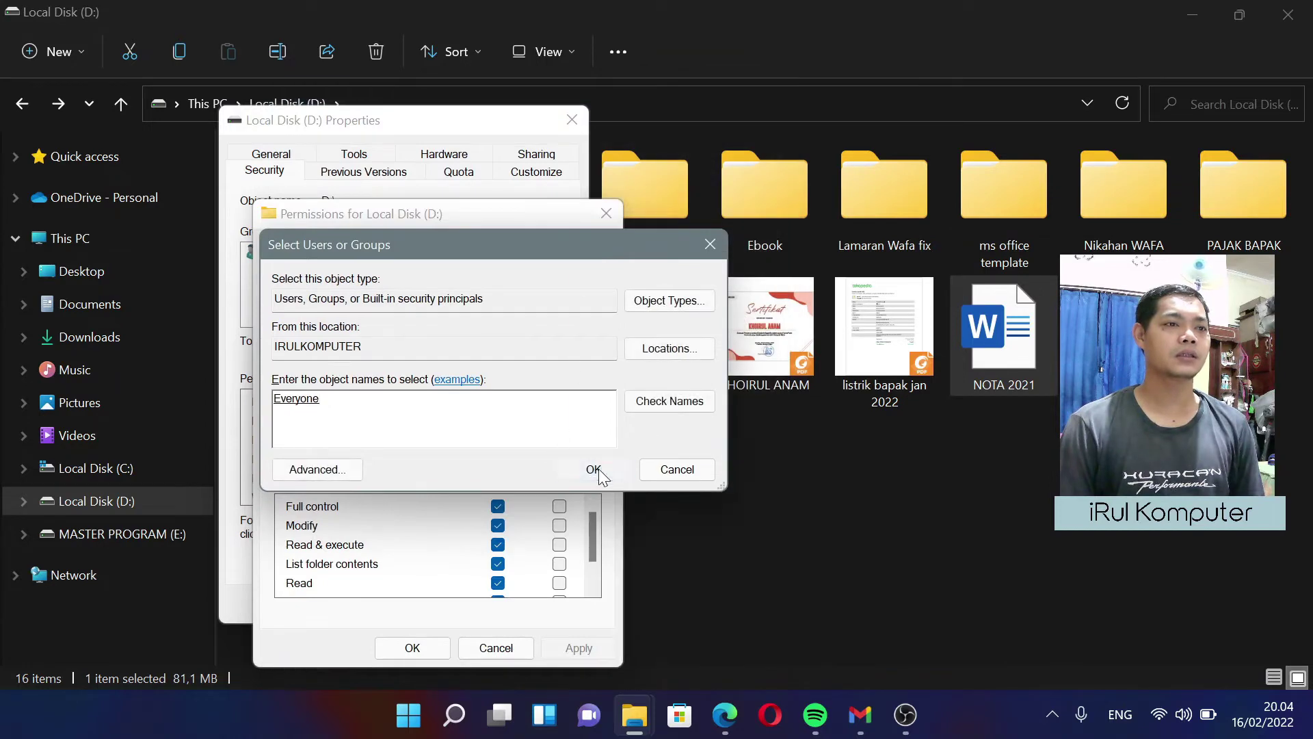
left_click(595, 471)
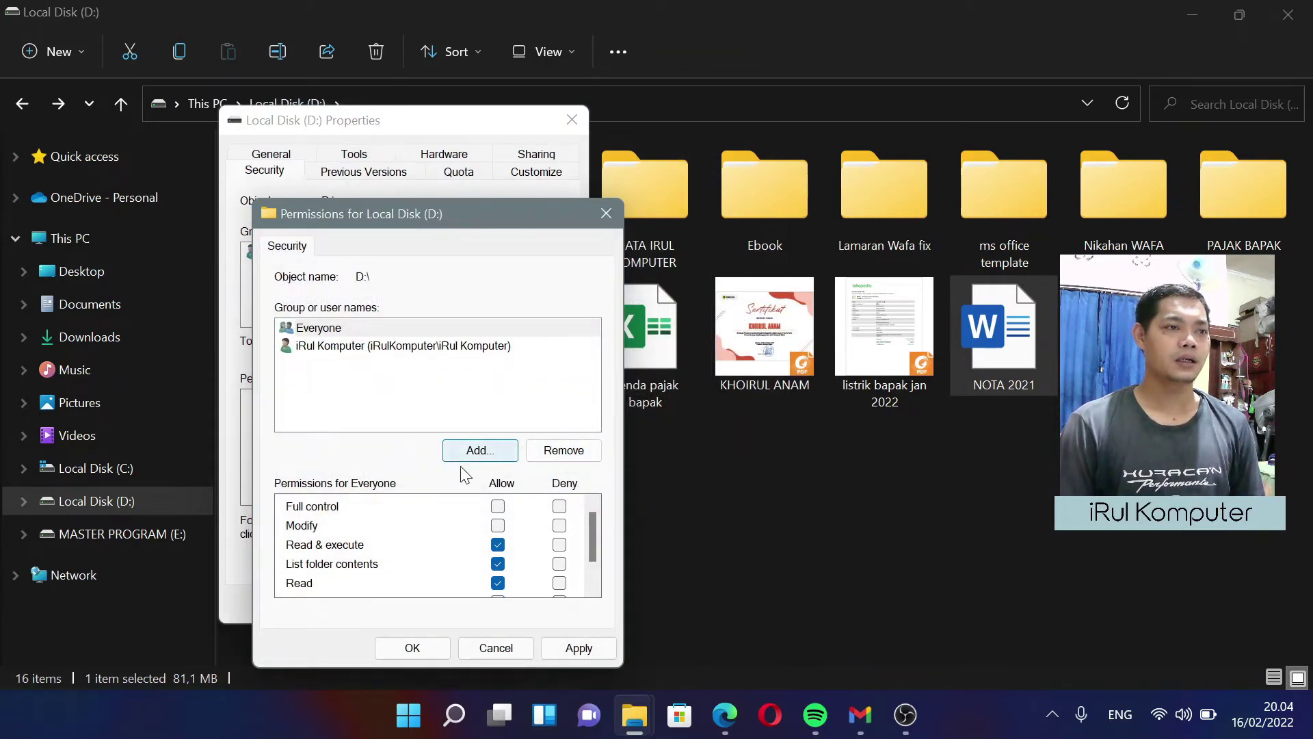
Step: Allow Full control for Everyone on drive D:, apply it and review the group's permissions in the drive properties
left_click(498, 507)
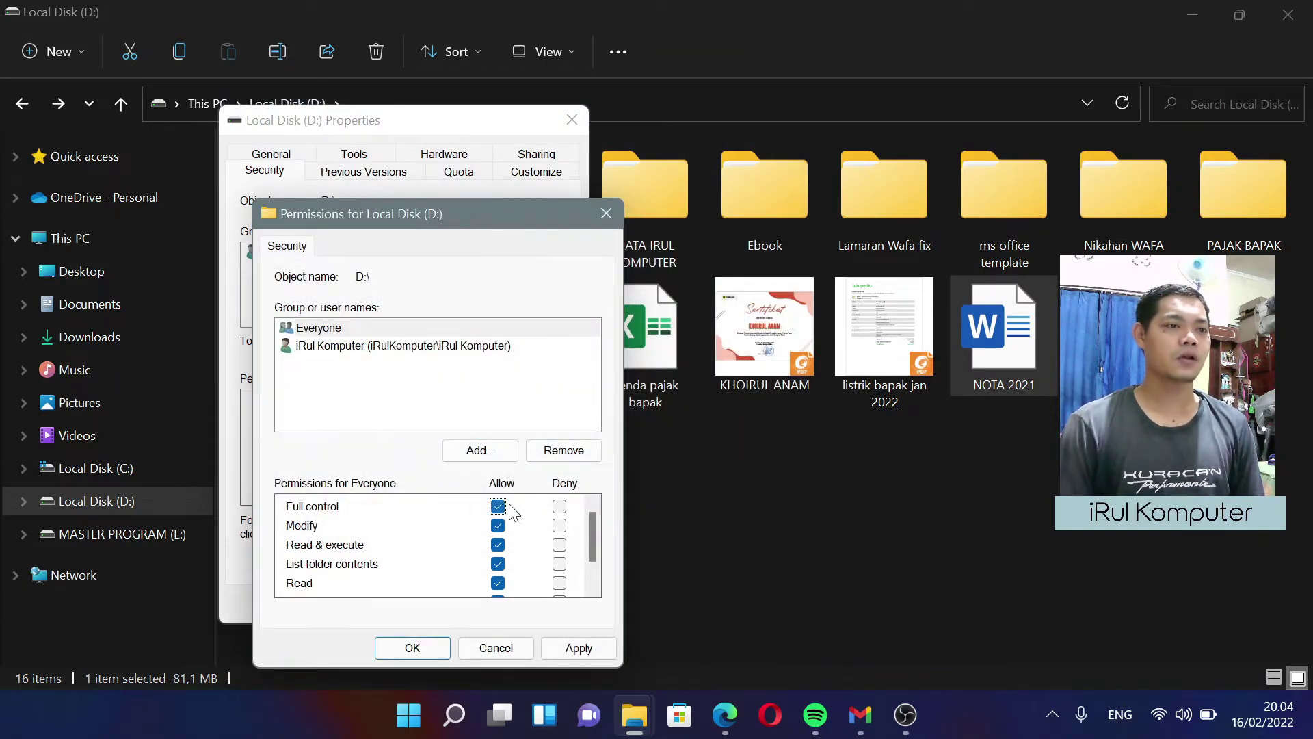
scroll(516, 520, "down", 1)
left_click(588, 647)
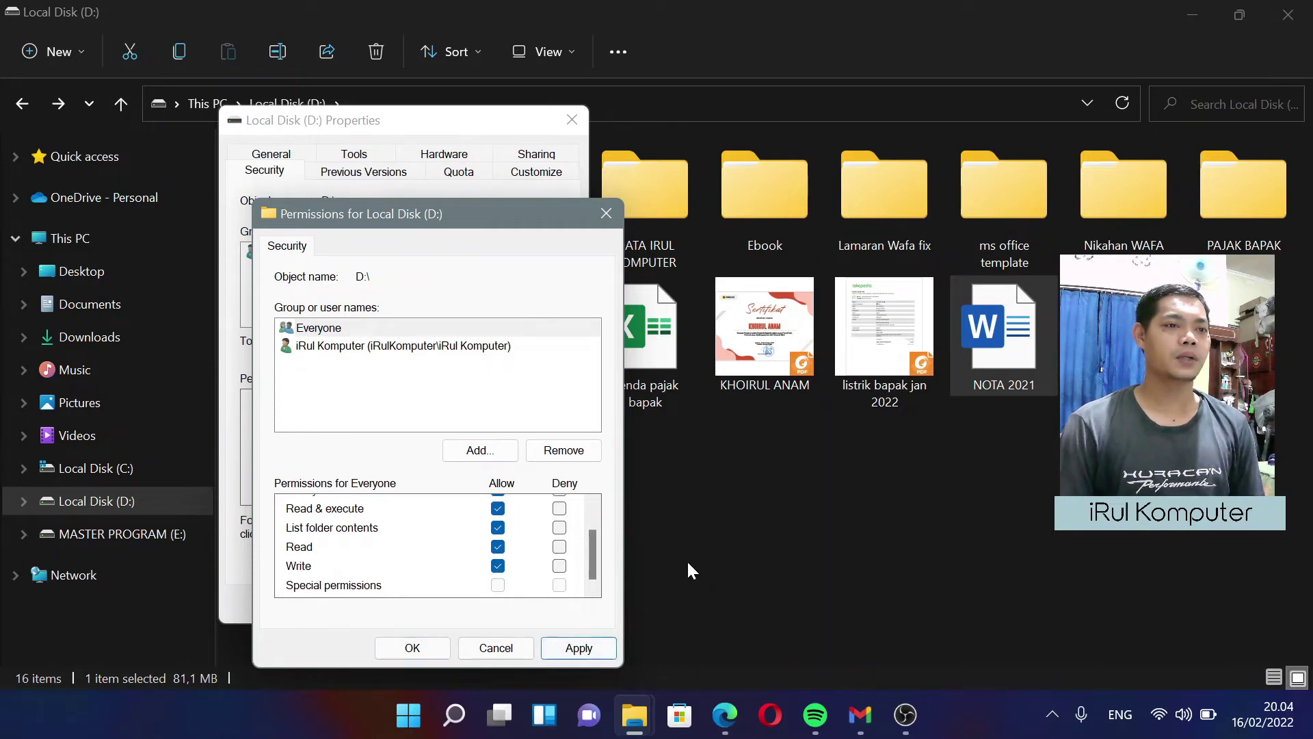
left_click(409, 646)
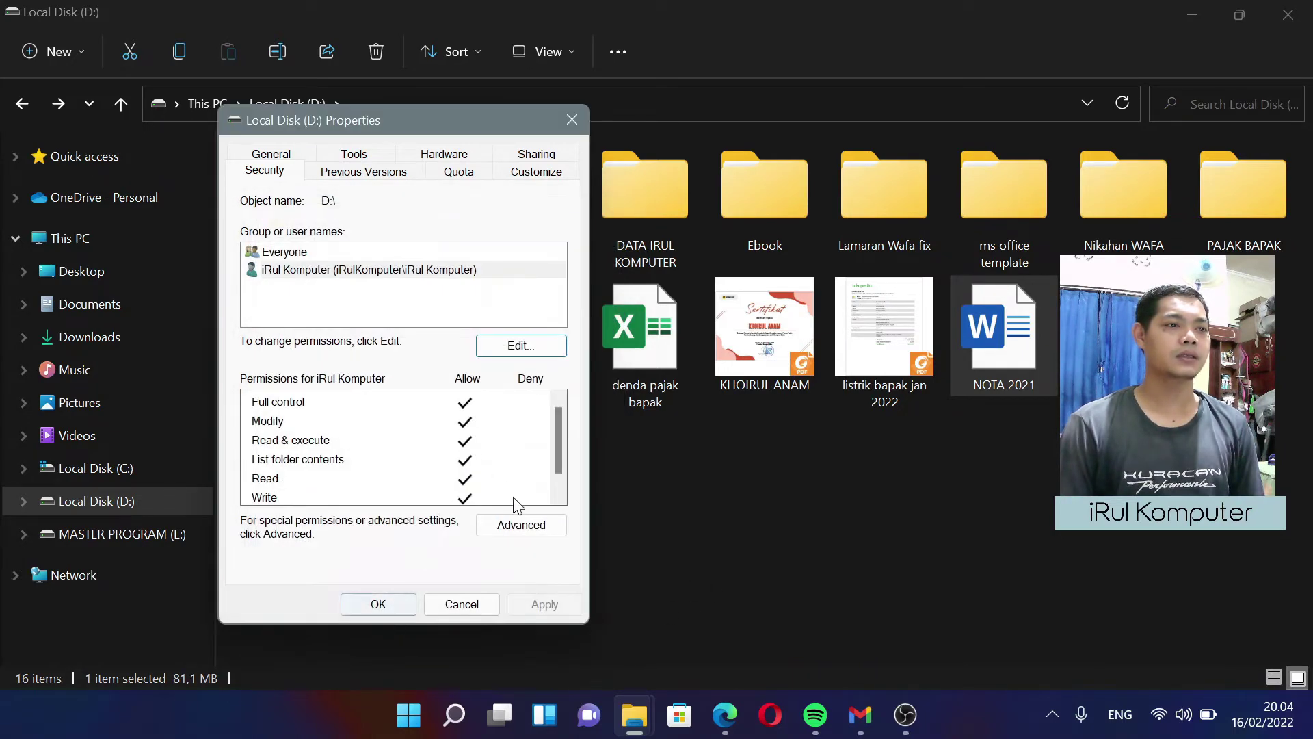
left_click(283, 253)
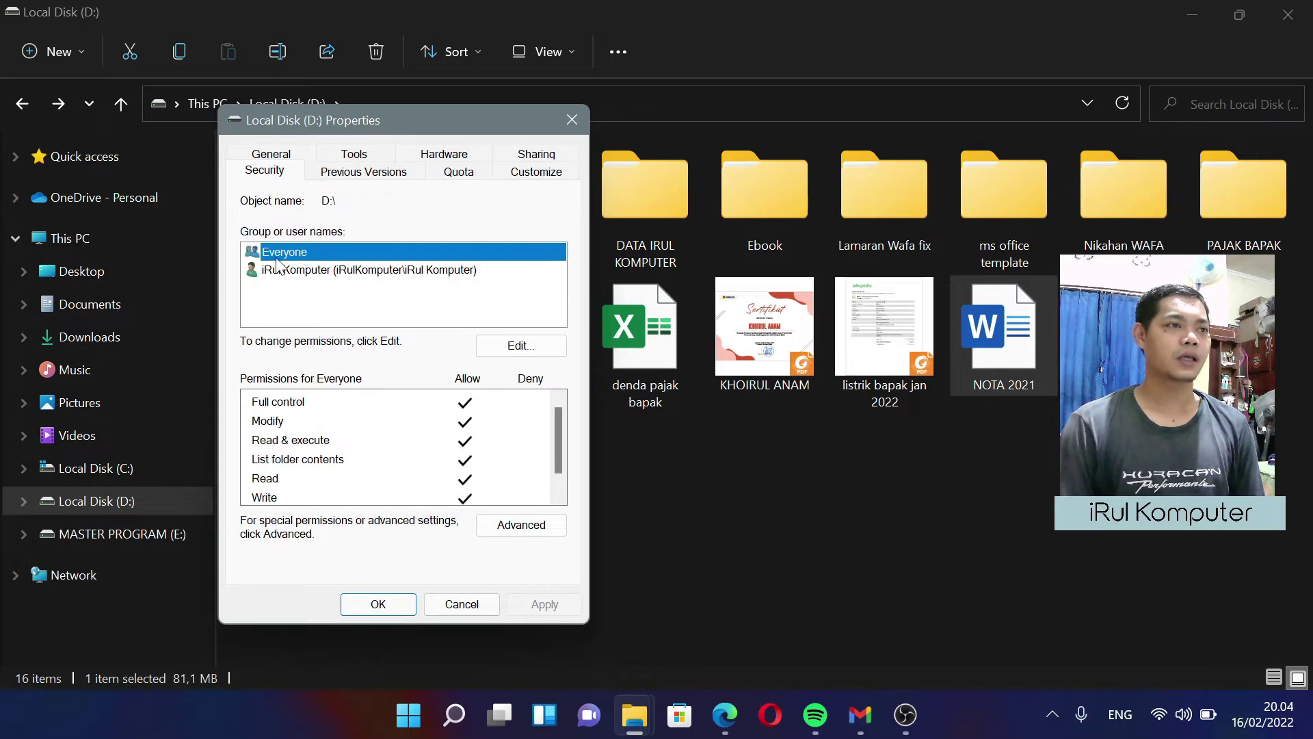
Step: Change the owner of drive D: to Everyone in the advanced security settings
left_click(524, 524)
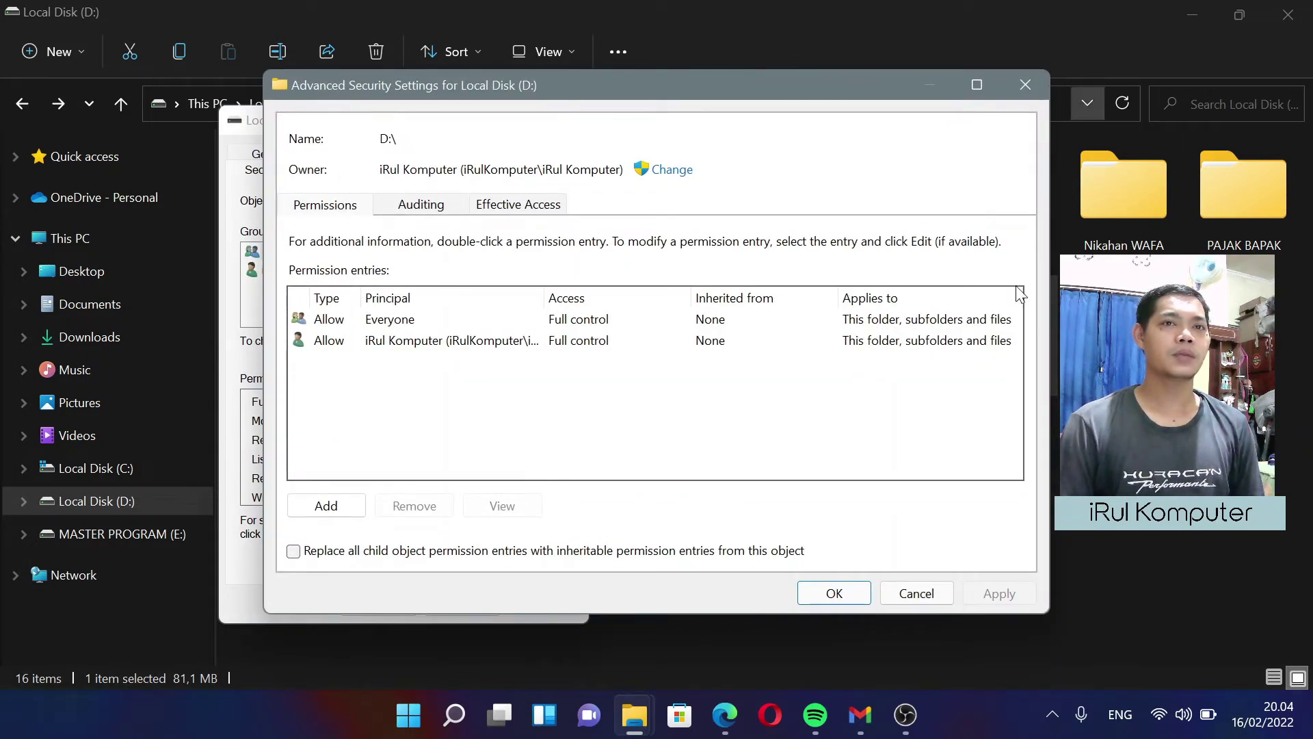
left_click(671, 173)
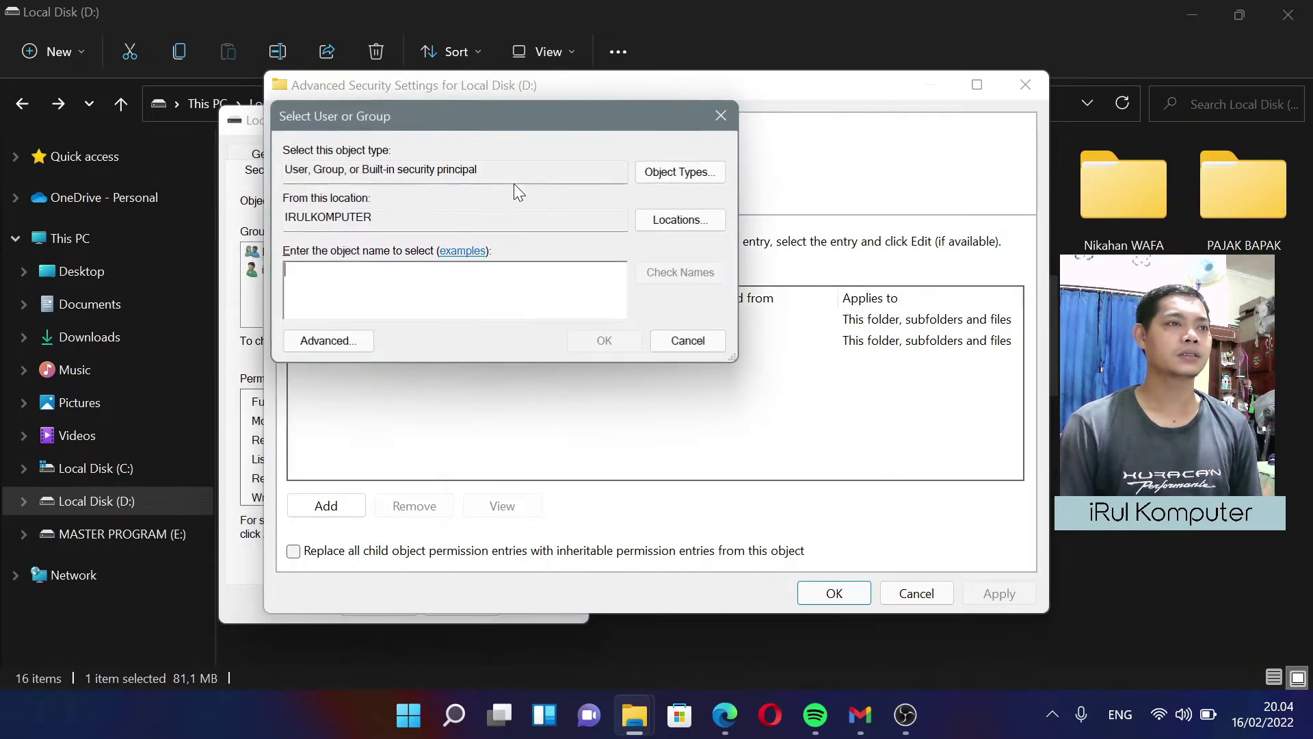
left_click(327, 342)
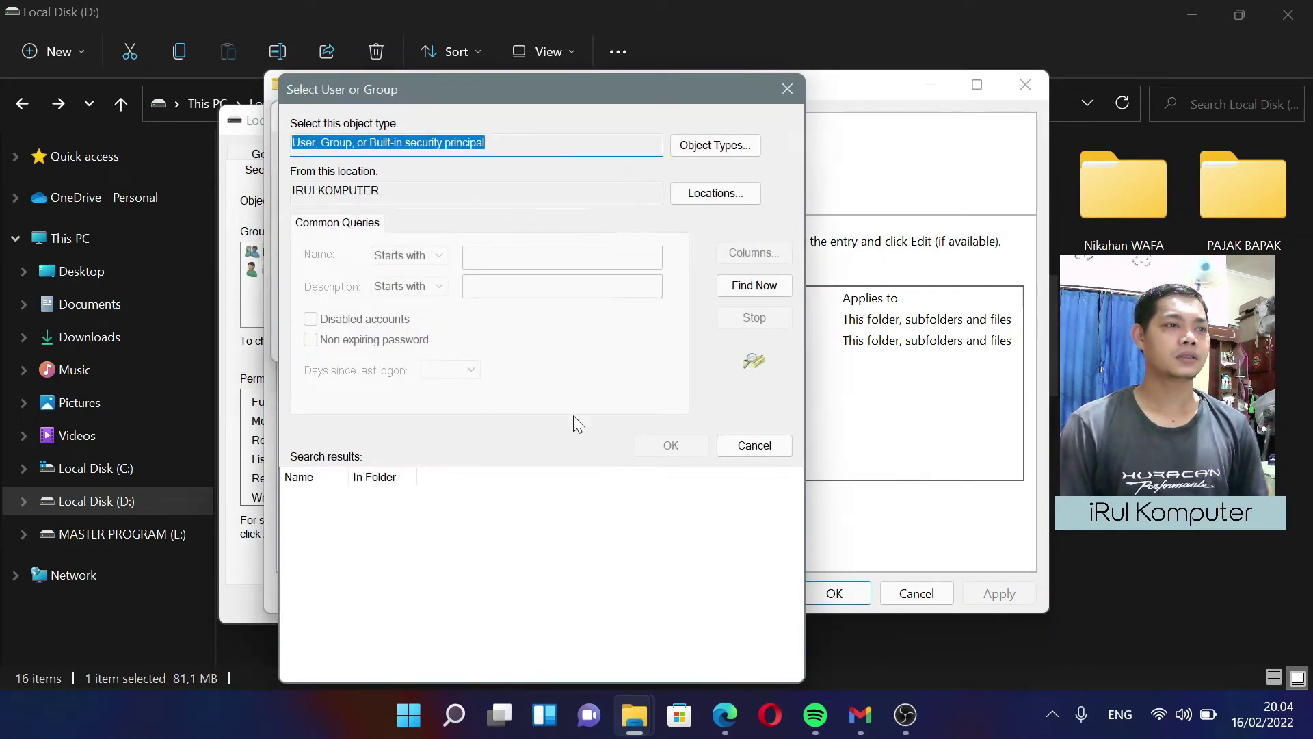
left_click(756, 286)
scroll(358, 503, "down", 5)
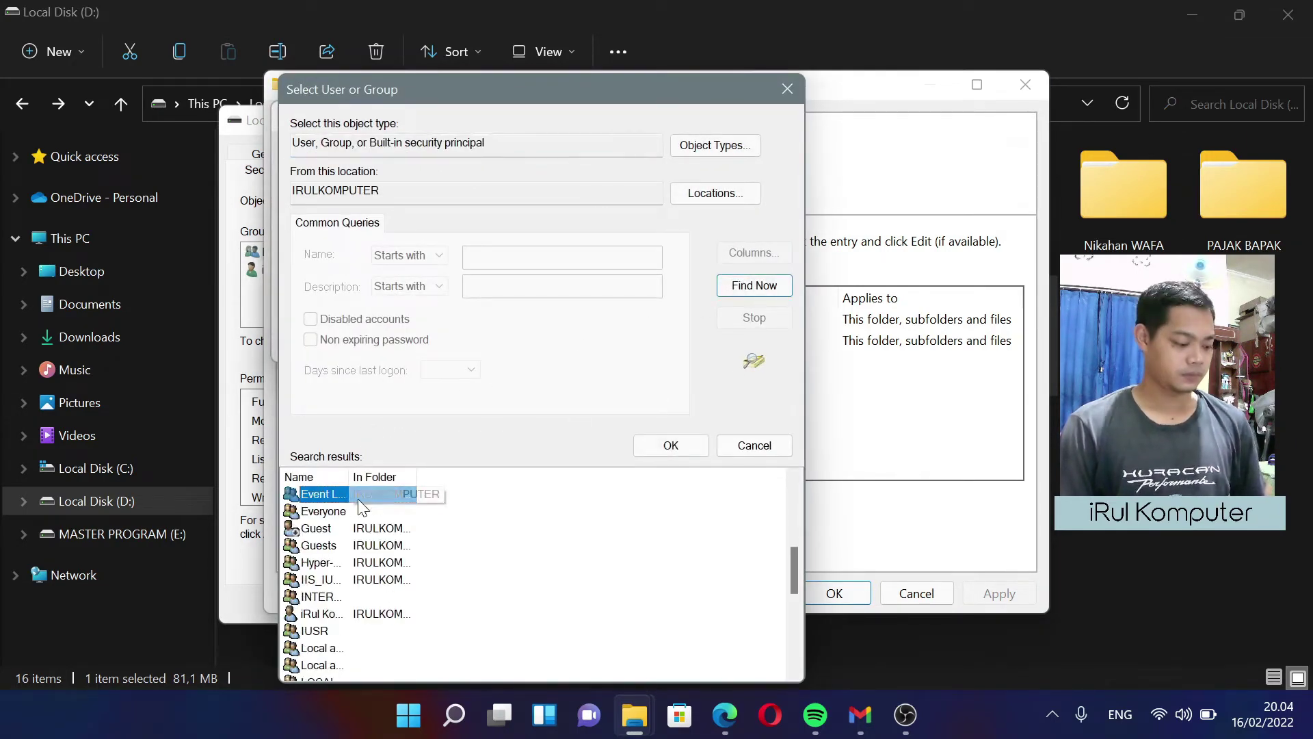
left_click(327, 512)
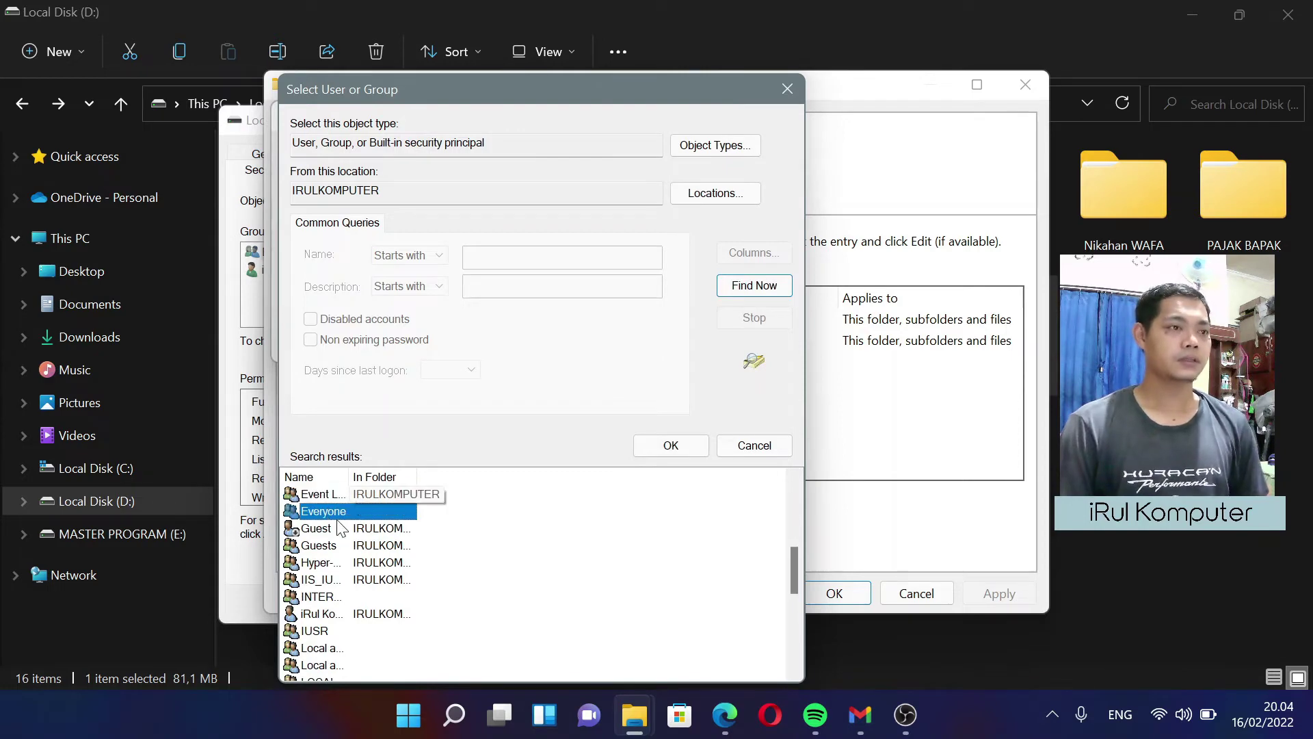
left_click(639, 446)
left_click(620, 340)
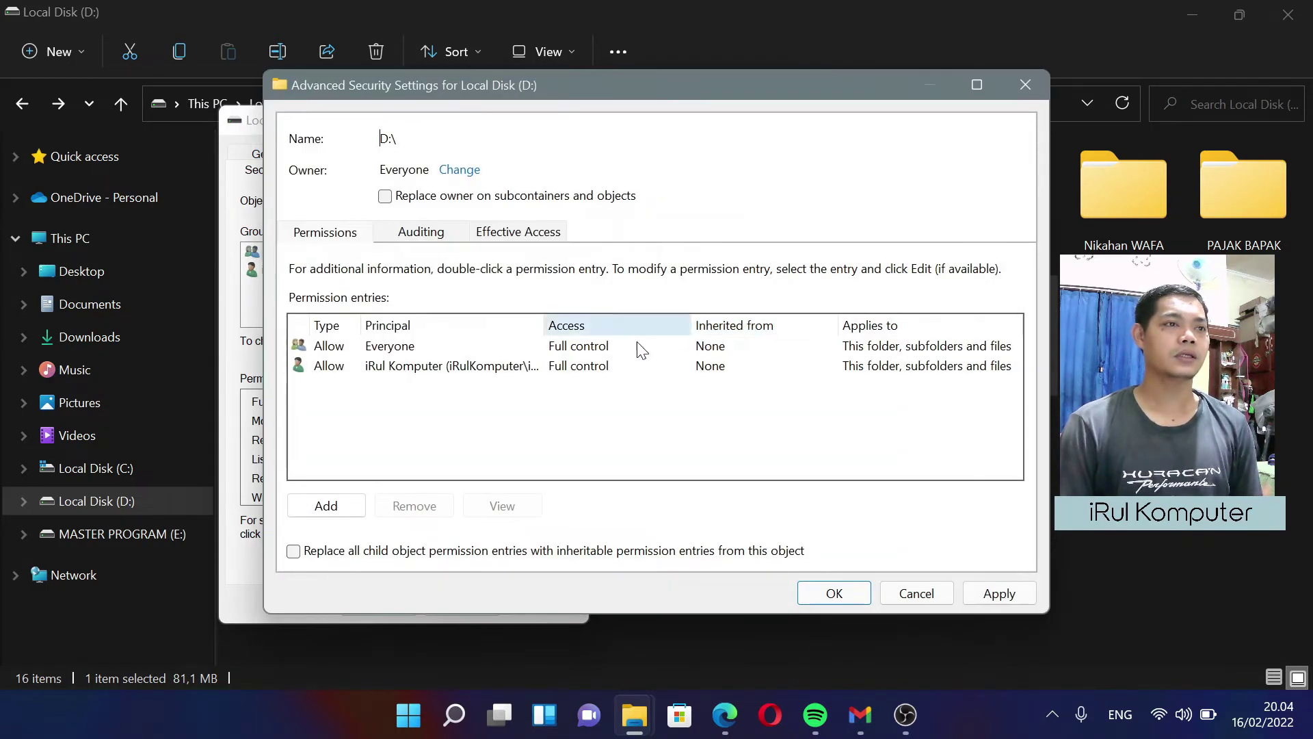
Step: Replace the owner on subcontainers and all child permission entries on drive D:, apply with confirmation and close the drive properties
left_click(393, 201)
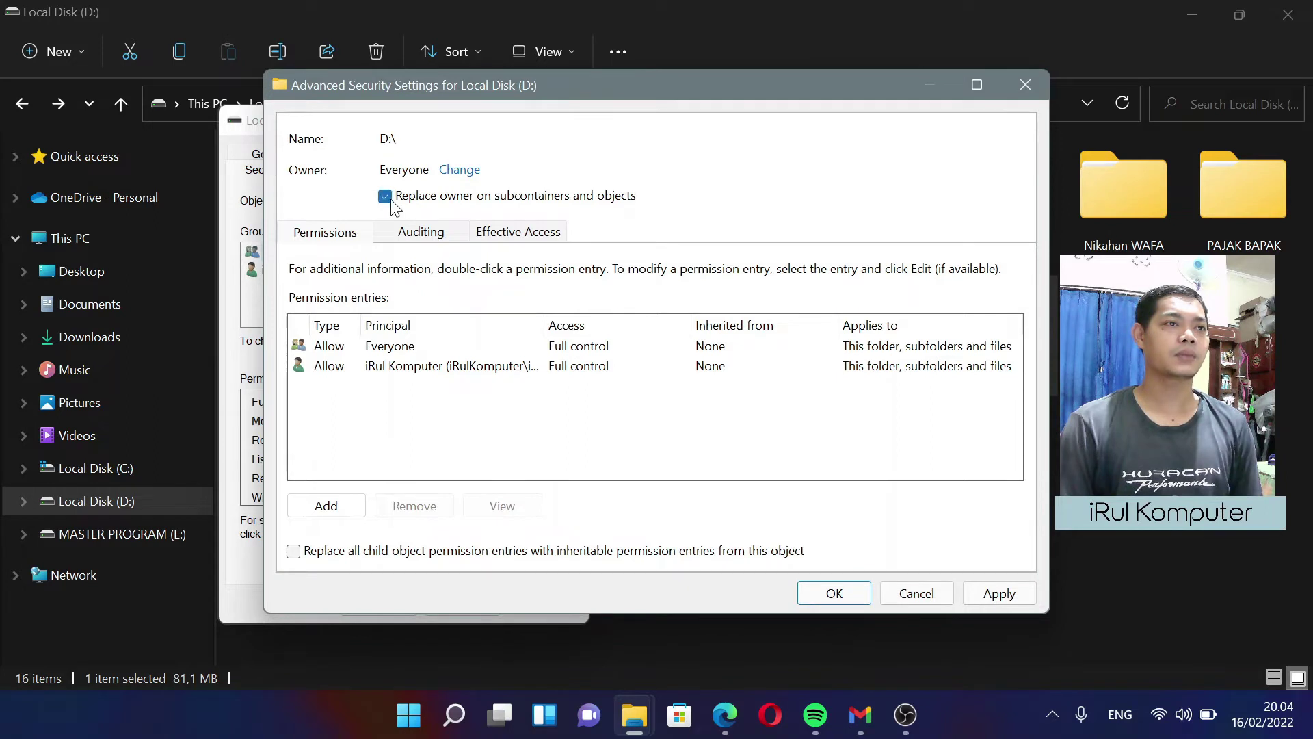
left_click(323, 555)
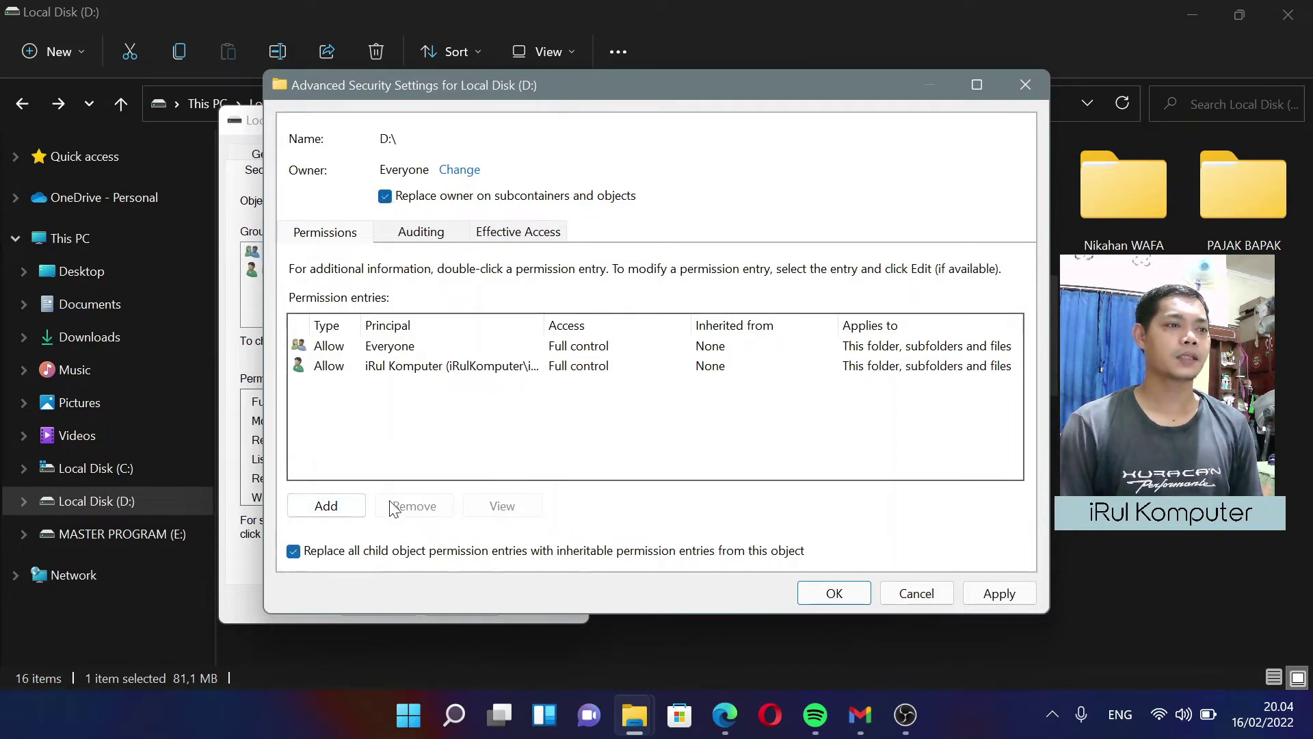
left_click(999, 594)
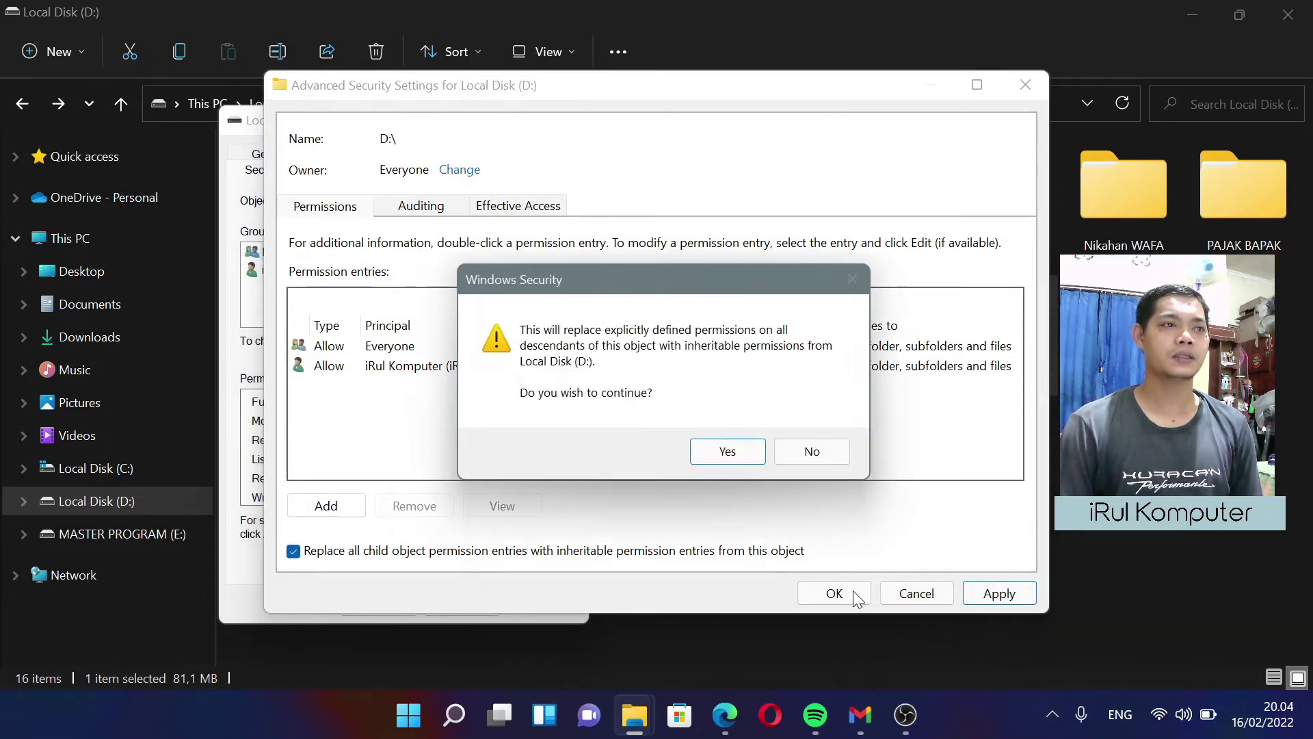
left_click(747, 457)
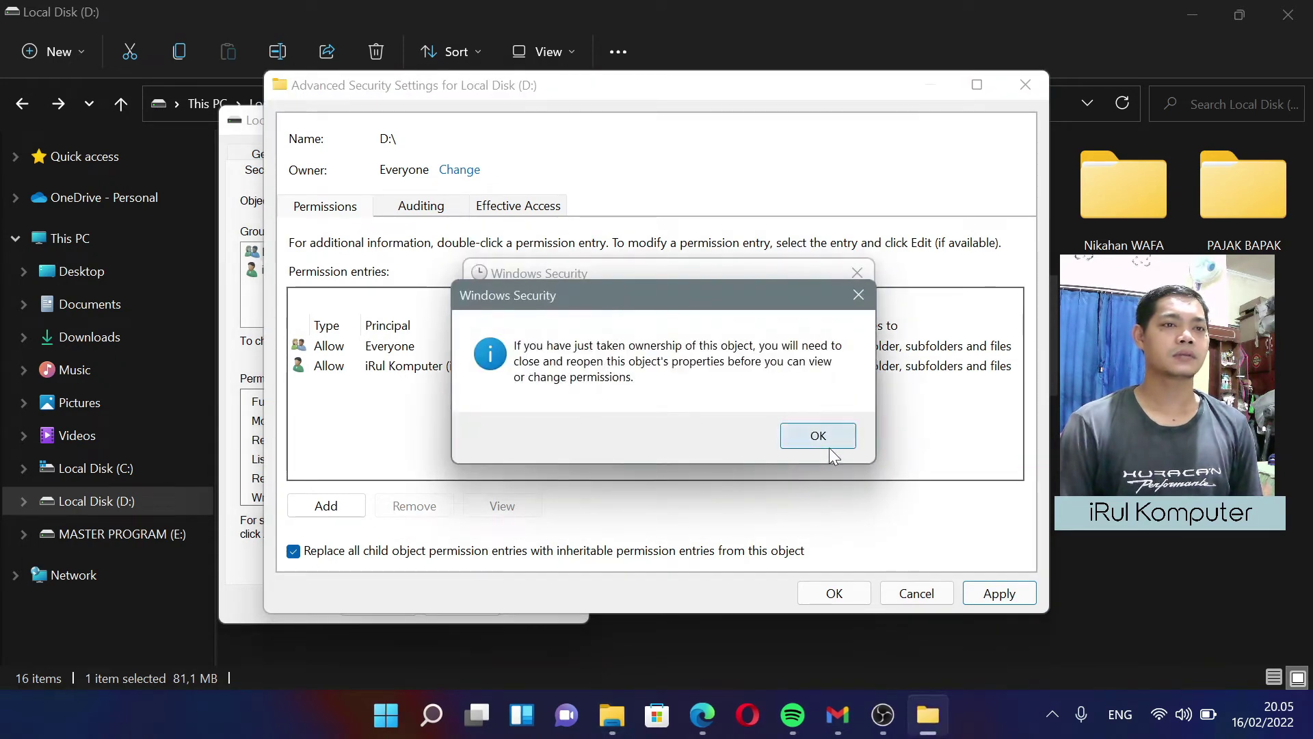
left_click(828, 443)
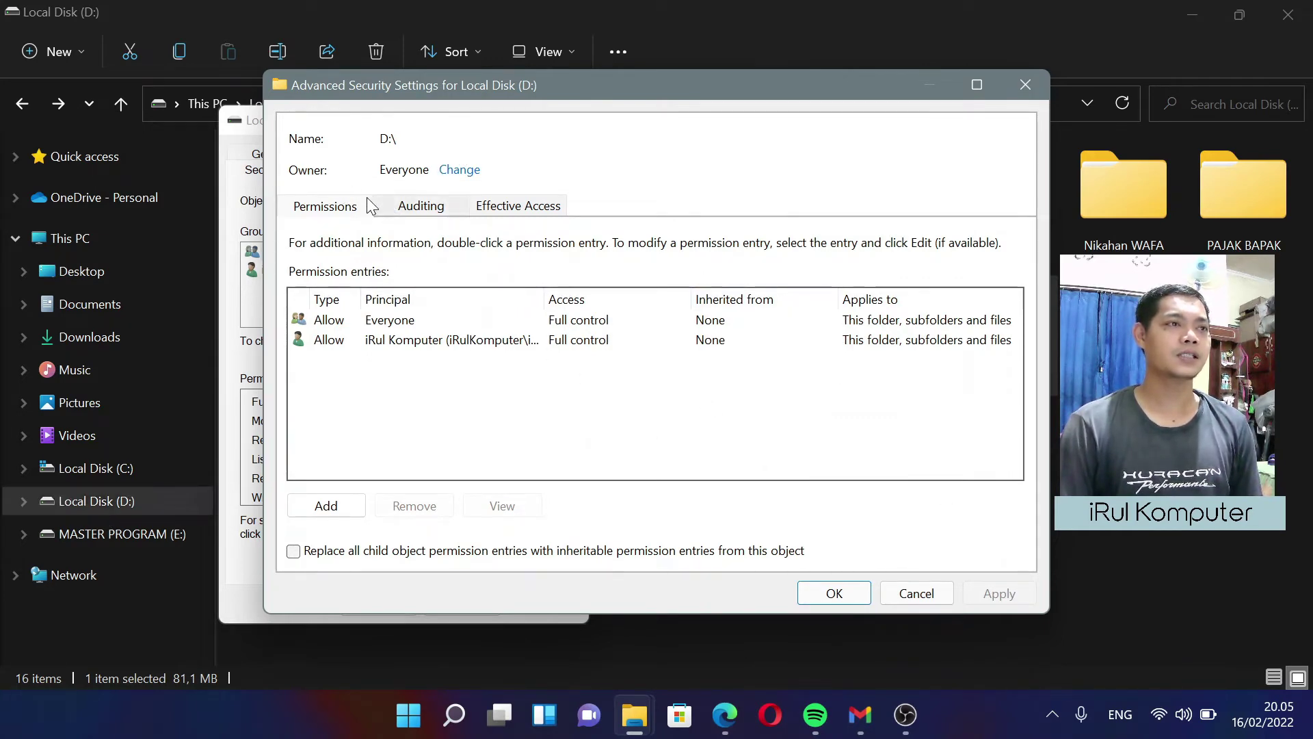
left_click(832, 593)
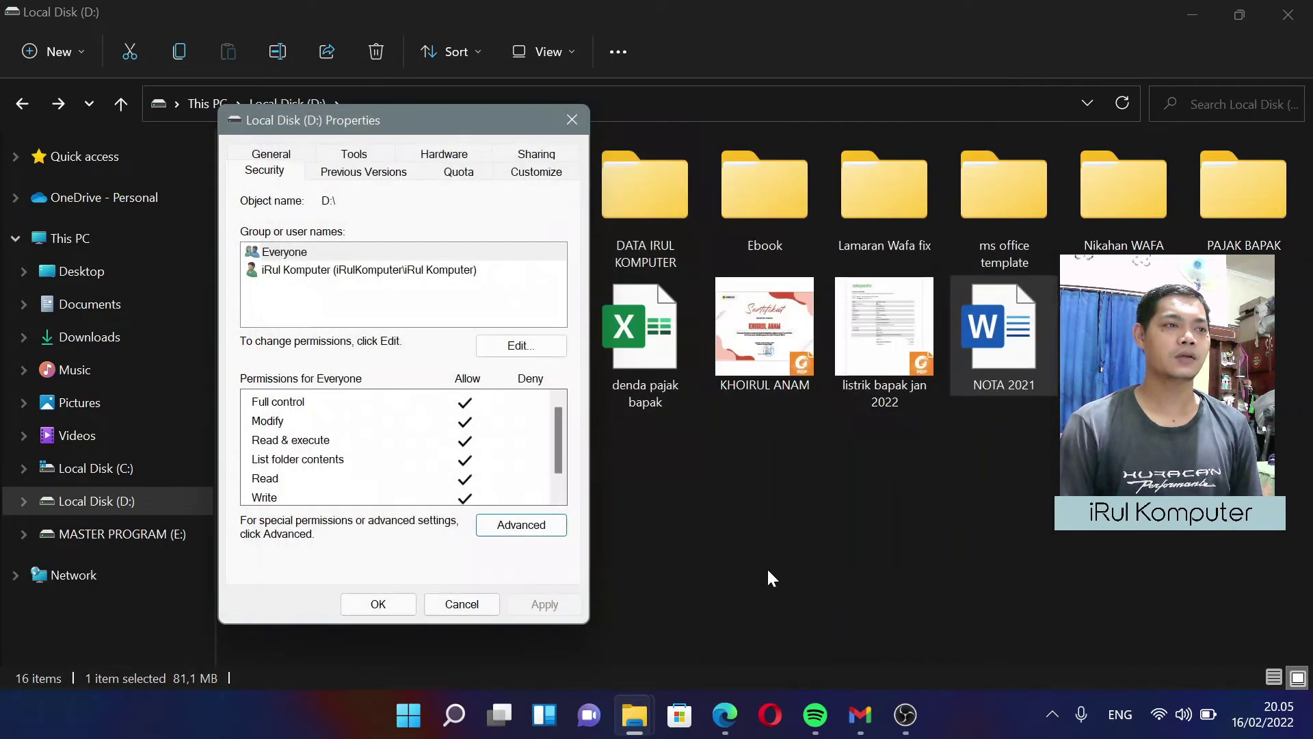
left_click(376, 602)
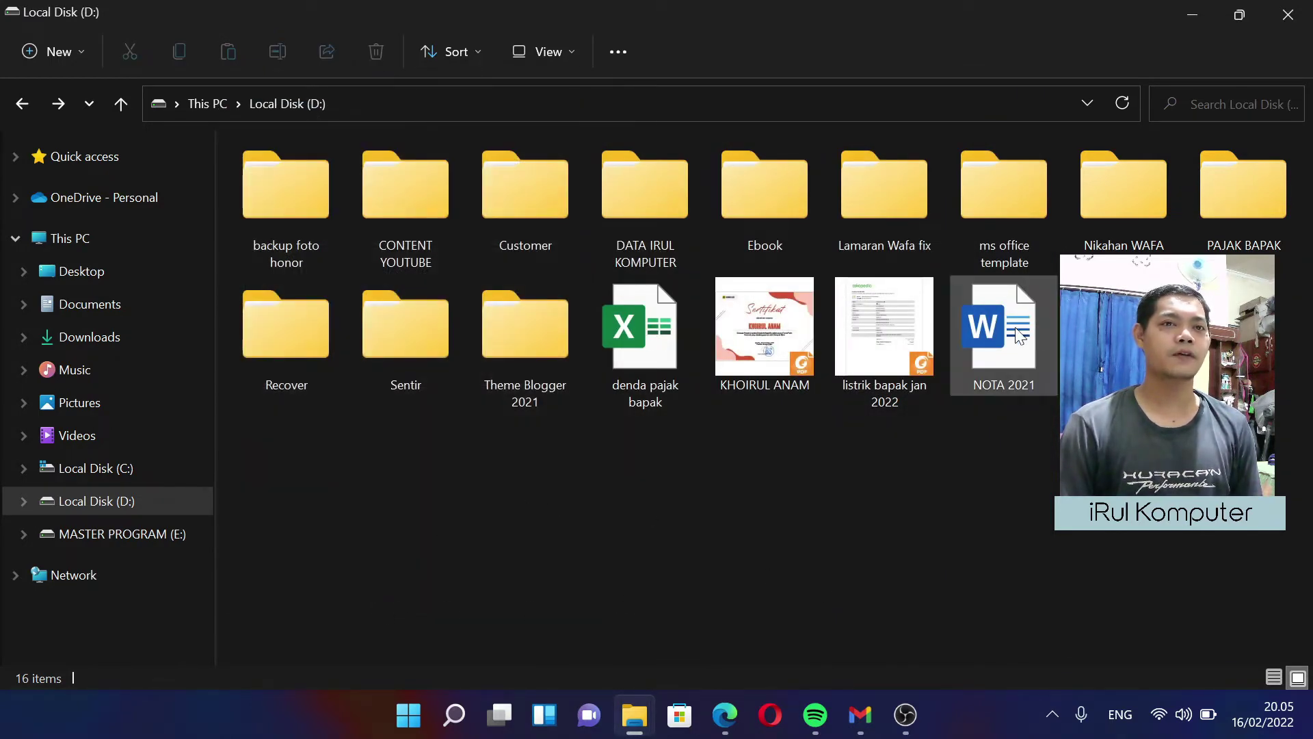
Step: Test access by opening the NOTA 2021 document from drive D: and look through its contents
left_click(1004, 348)
double_click(1004, 348)
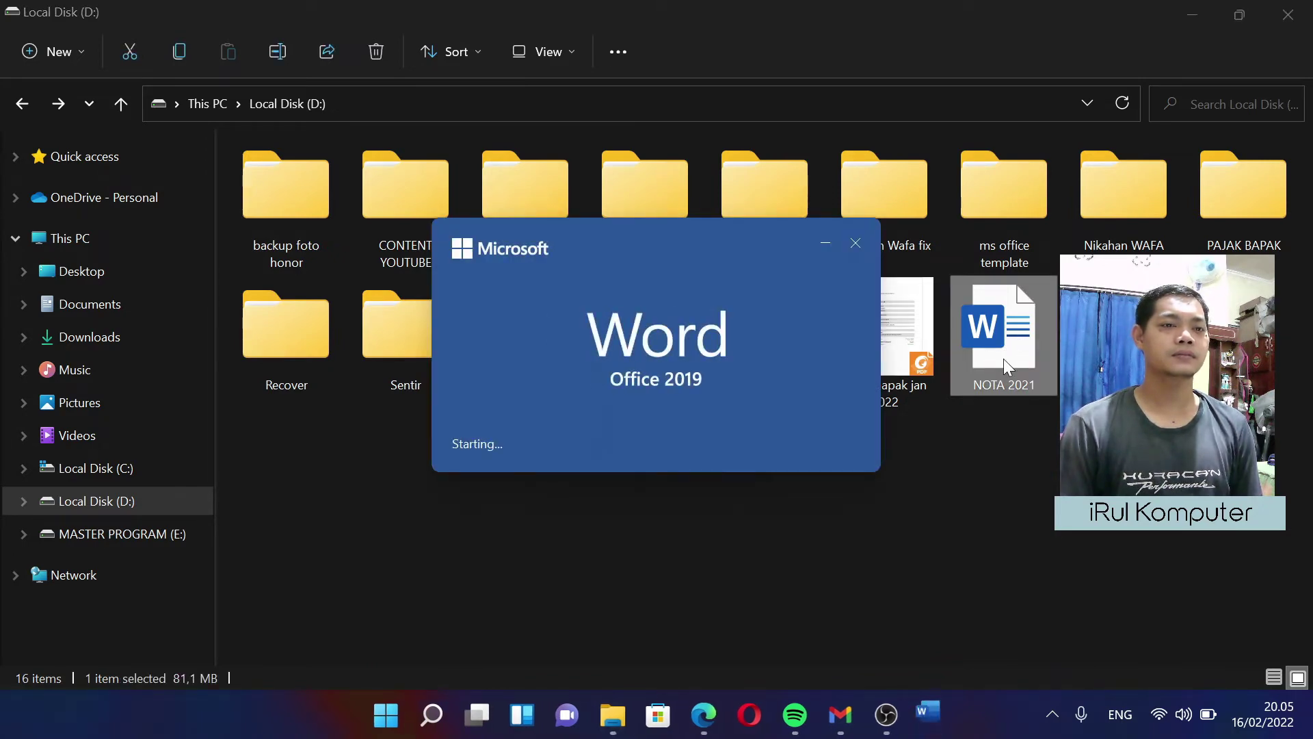
scroll(649, 427, "down", 8)
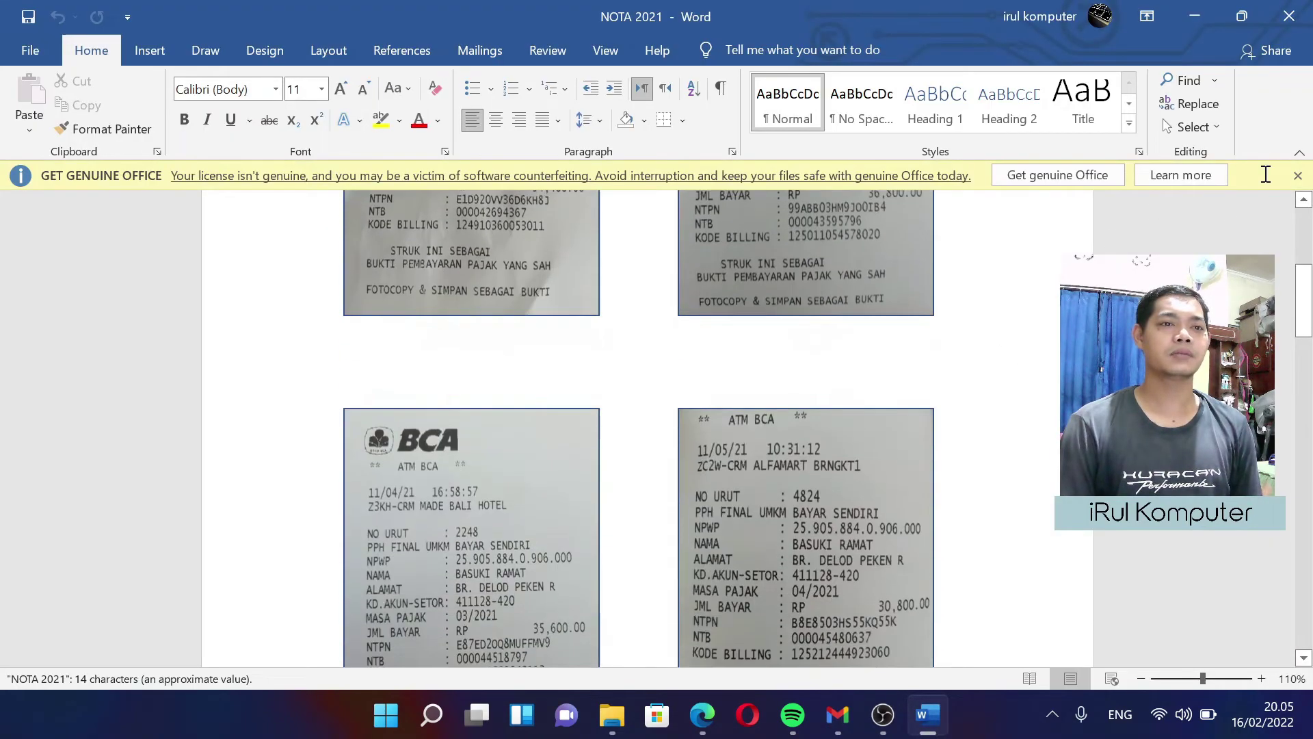
Step: Close the NOTA 2021 document, then test access on drive D: by opening and closing the certificate PDF and the denda pajak bapak workbook
left_click(1288, 19)
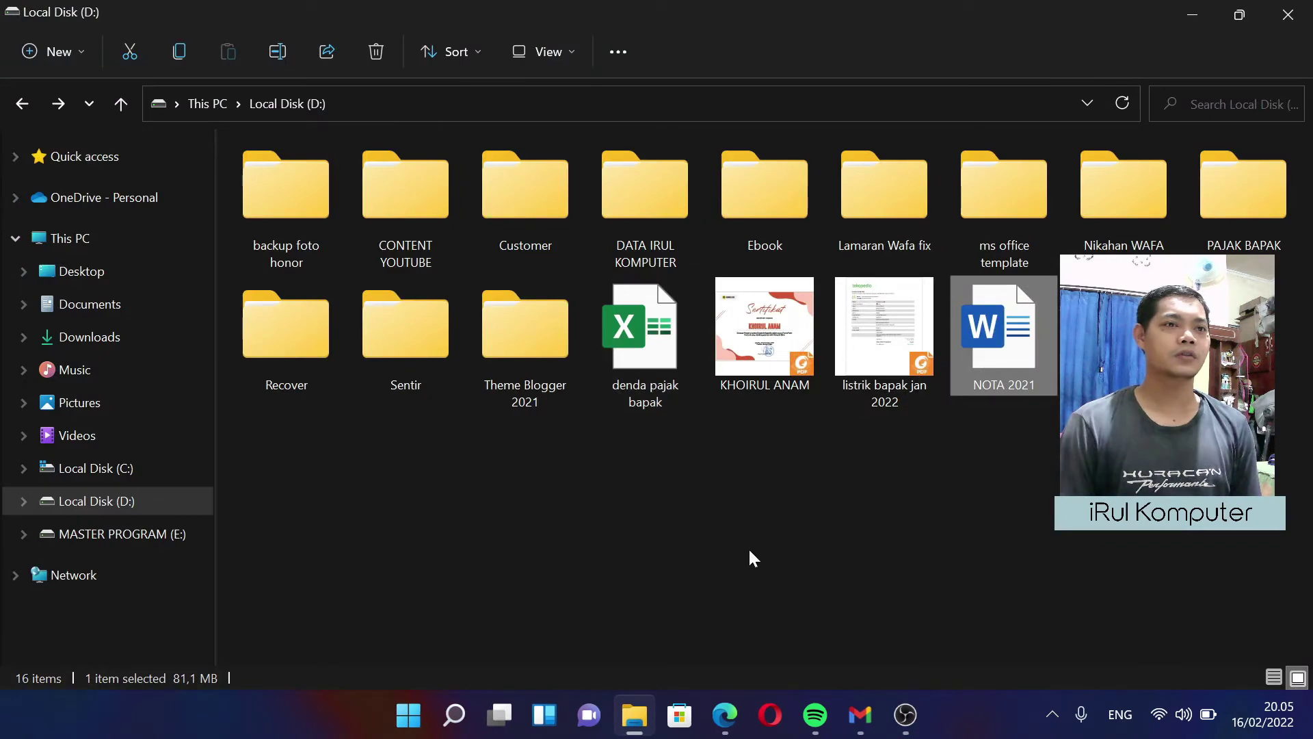
double_click(774, 330)
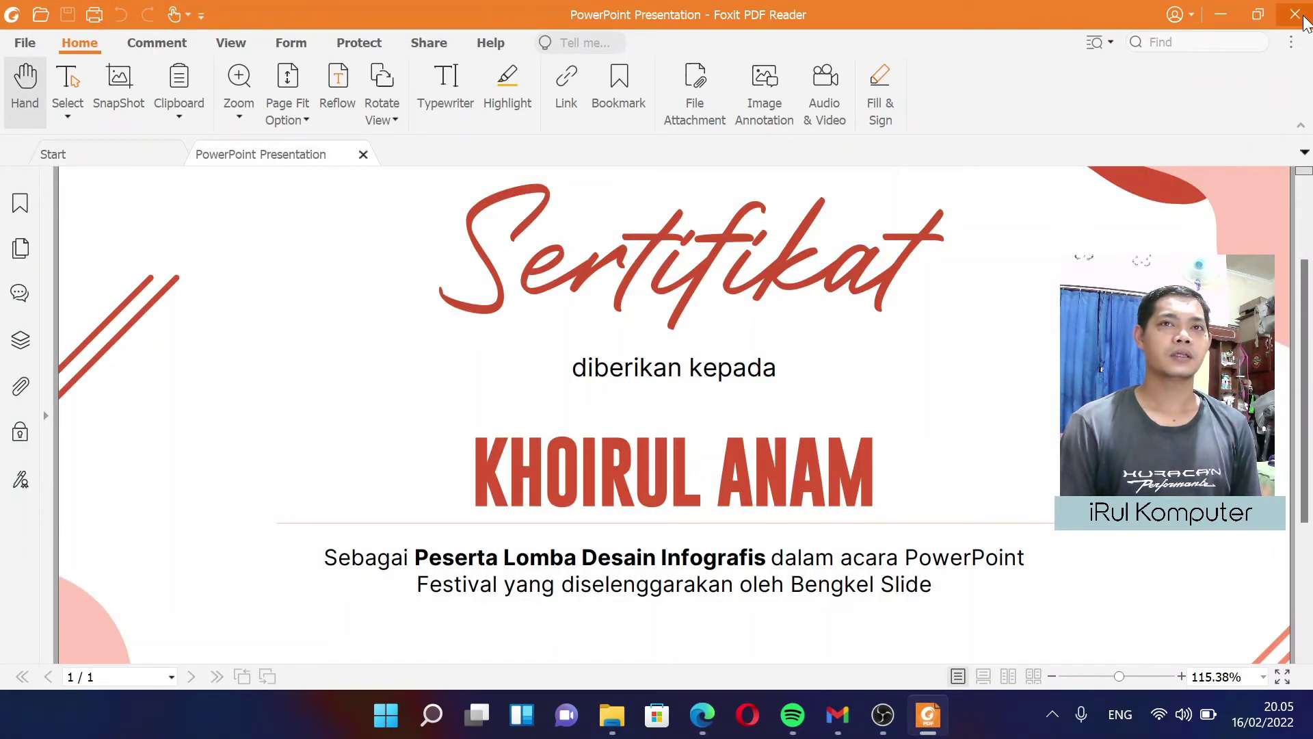
left_click(1296, 15)
double_click(651, 348)
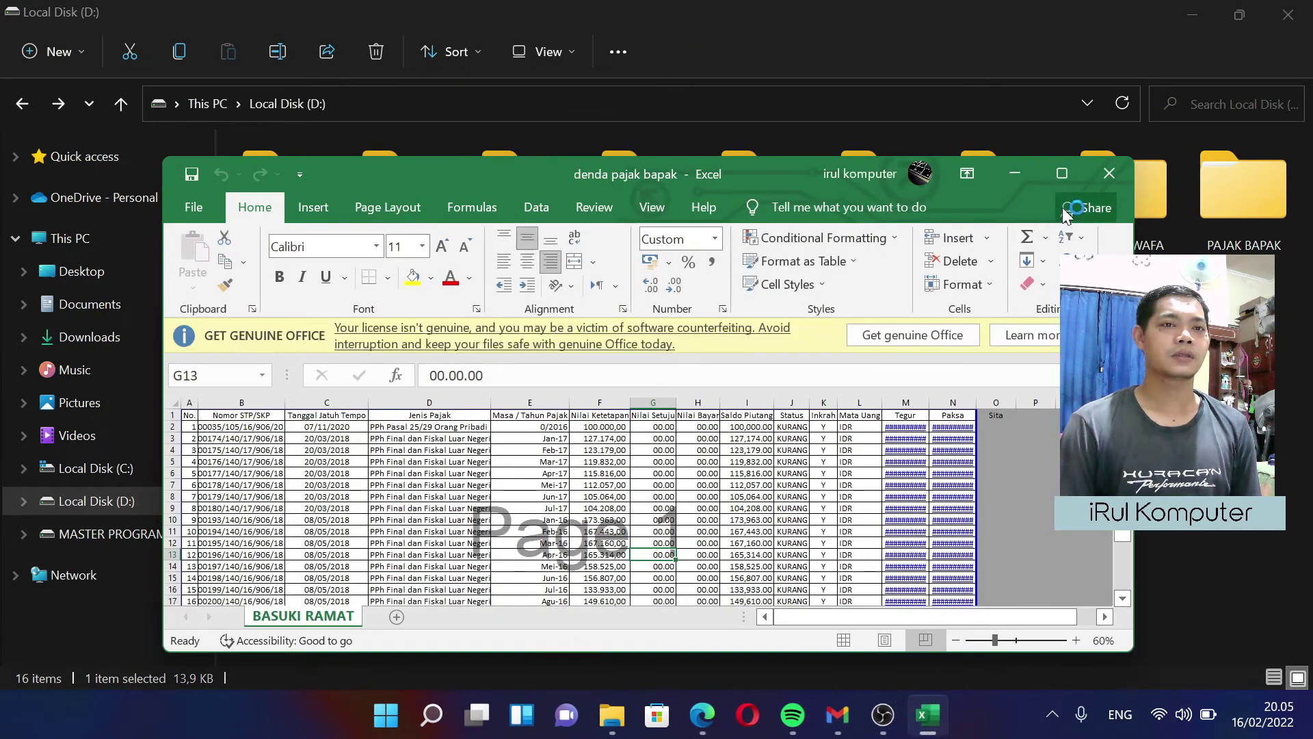
left_click(1109, 175)
left_click(1026, 489)
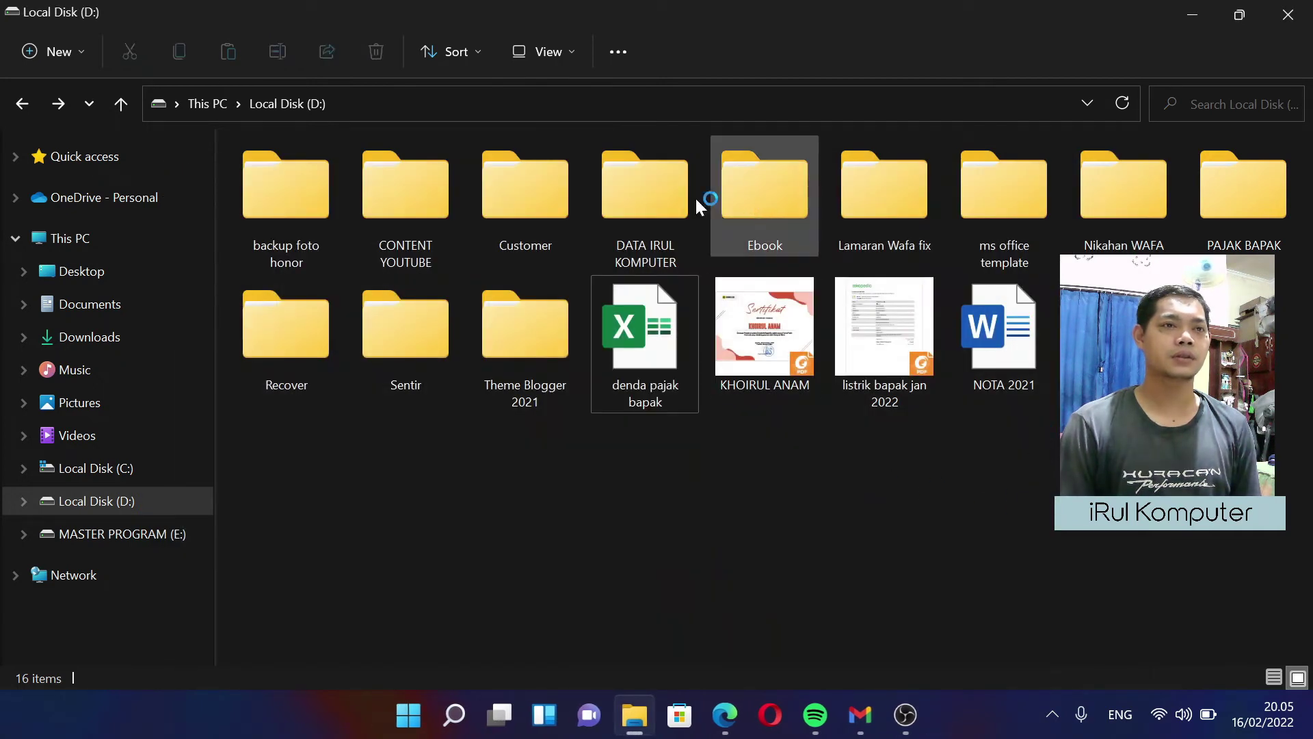
Step: Test folder access by opening DATA IRUL KOMPUTER and Customer on drive D:, returning to the drive's root after each
double_click(653, 203)
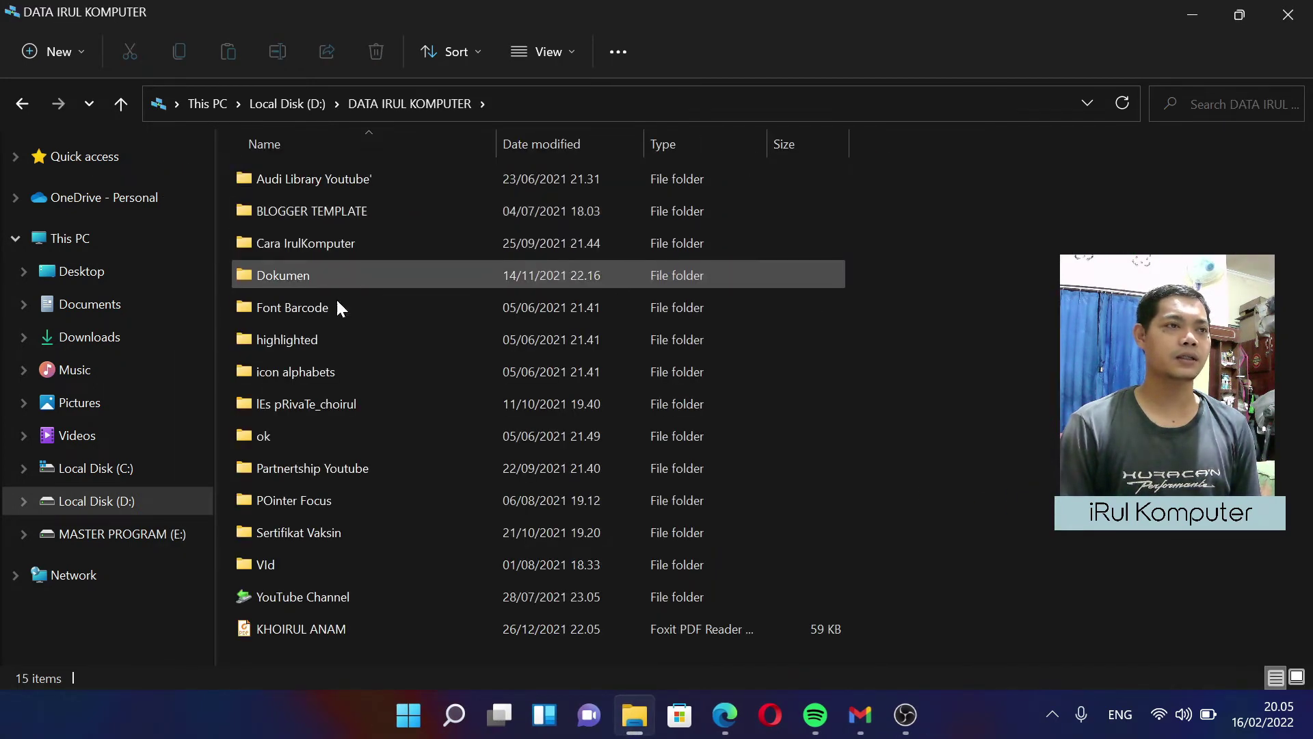
left_click(30, 108)
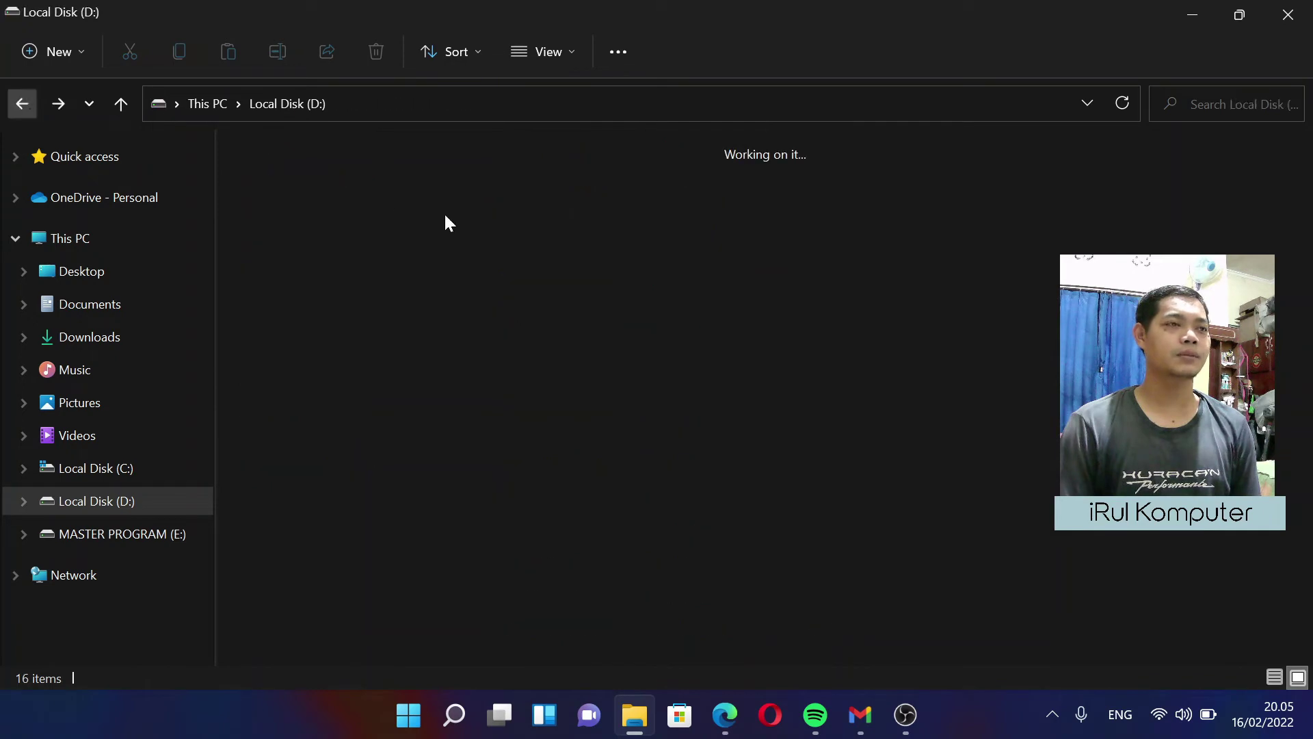
double_click(534, 214)
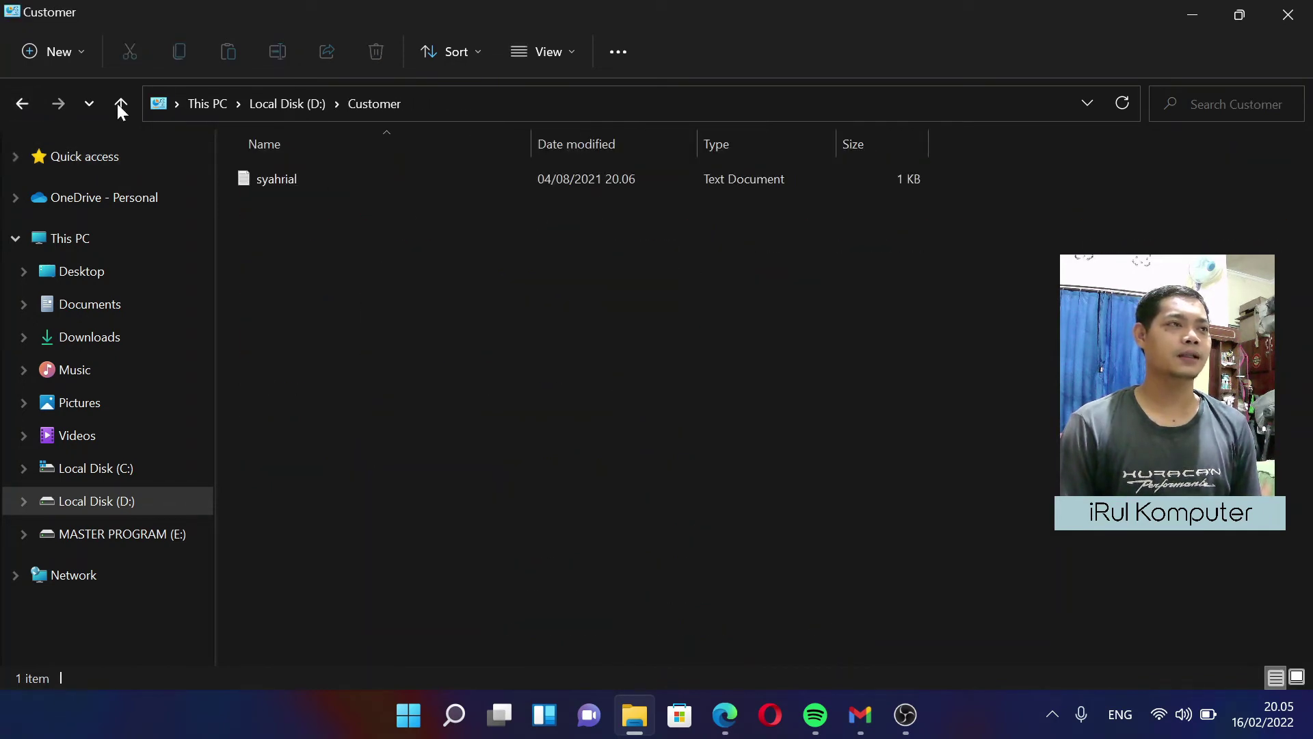
left_click(22, 103)
left_click(855, 542)
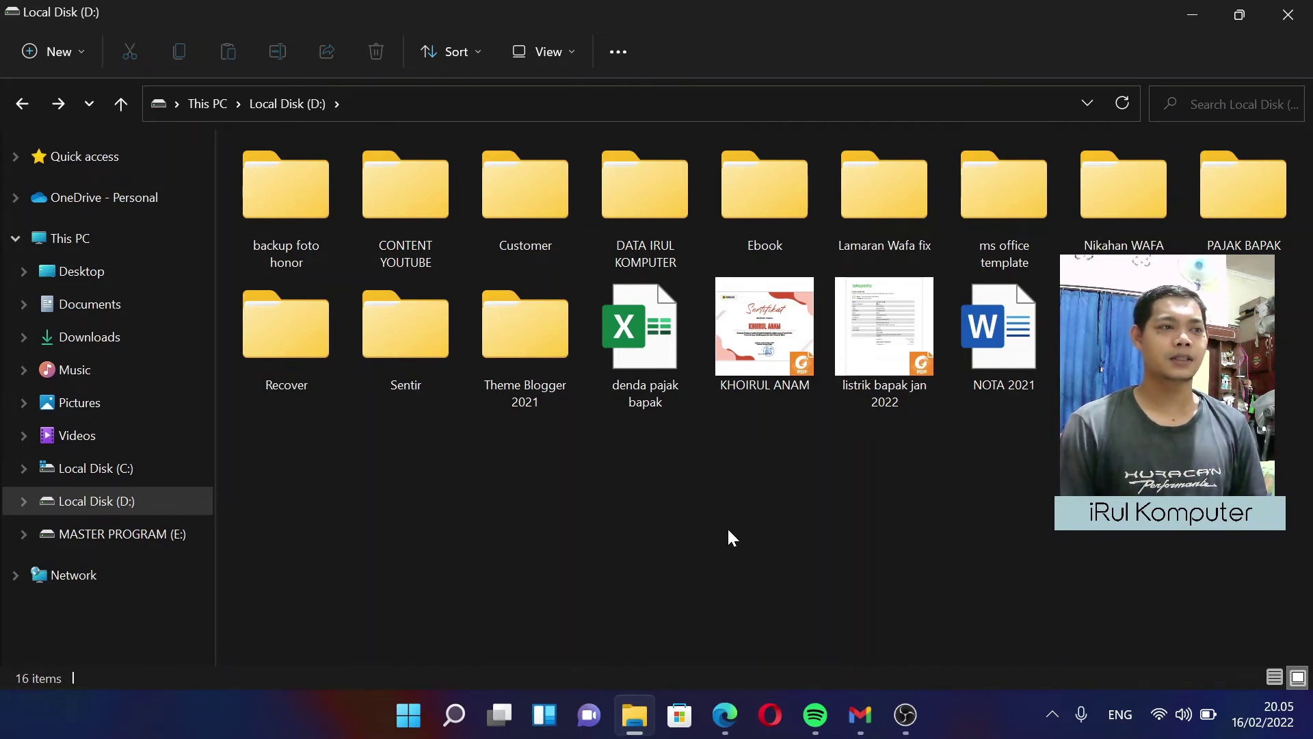
Step: Review the security permissions of drive D: in its properties and permissions editor, leaving the editor without changes
right_click(113, 512)
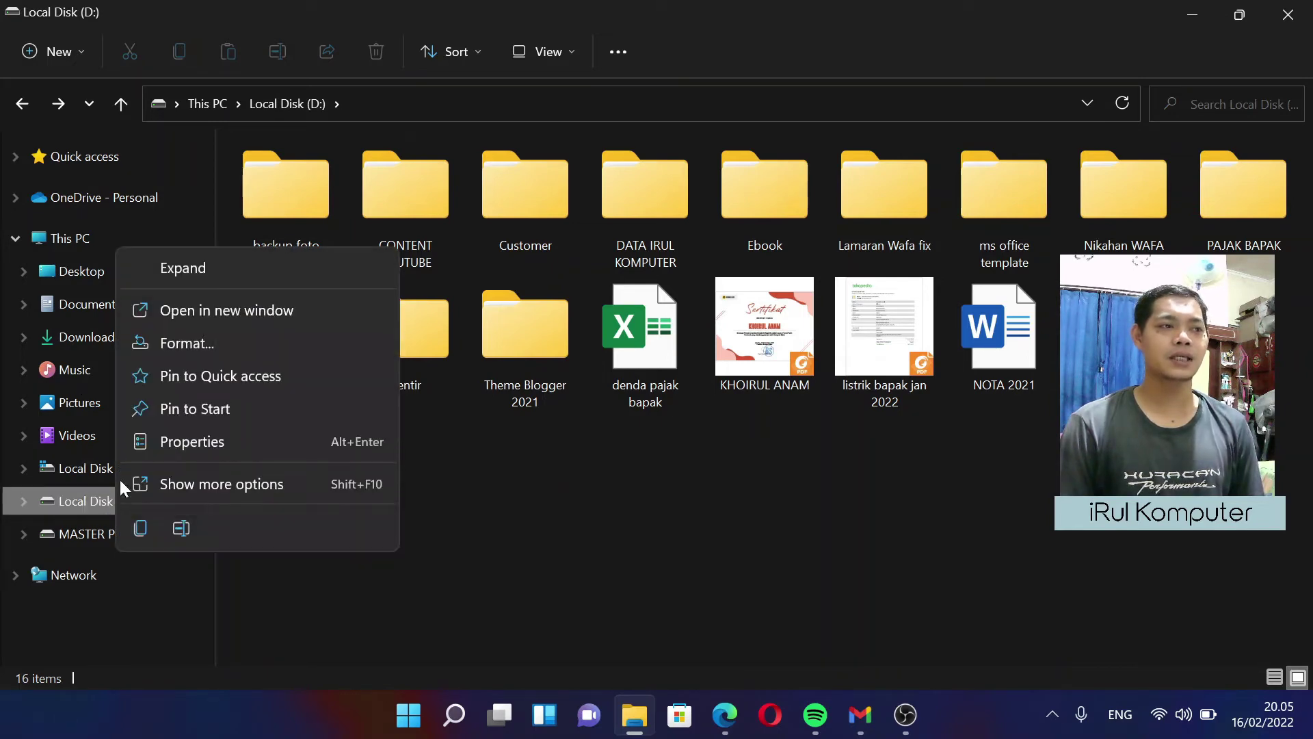
left_click(237, 442)
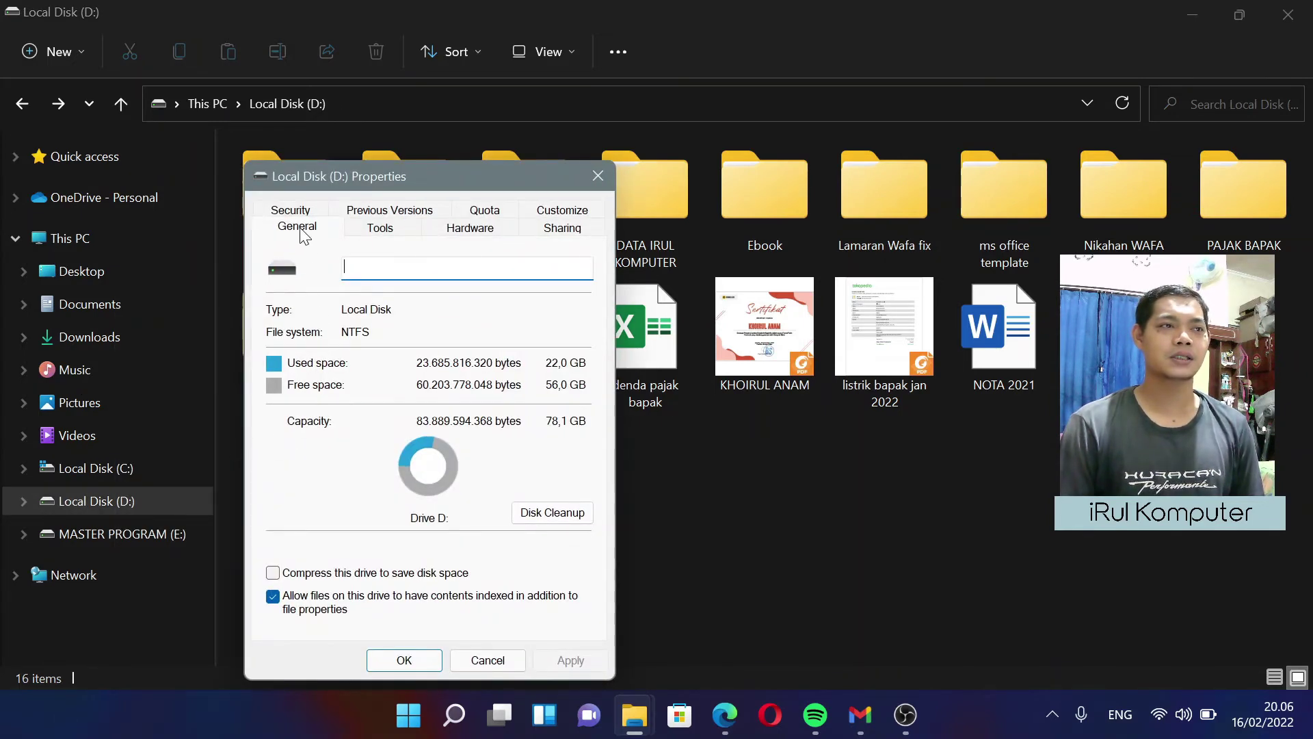
left_click(293, 212)
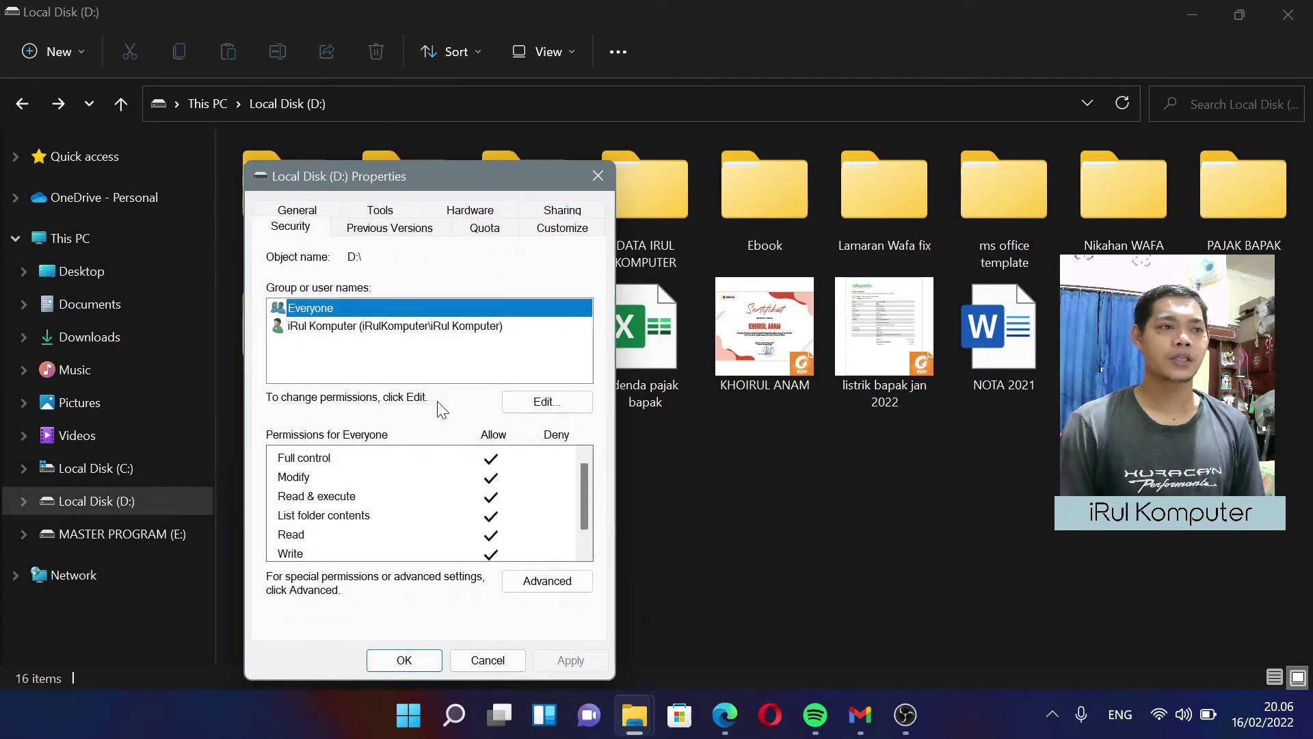
left_click(546, 404)
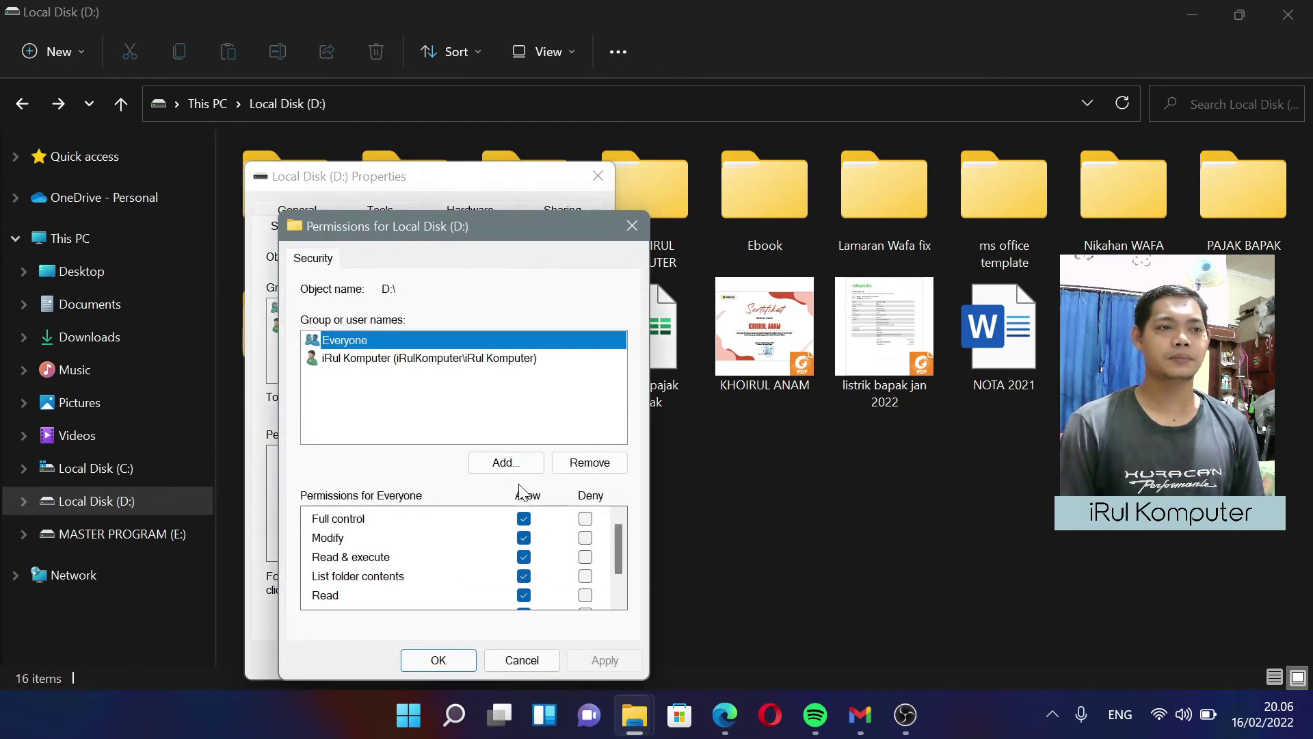
left_click(531, 663)
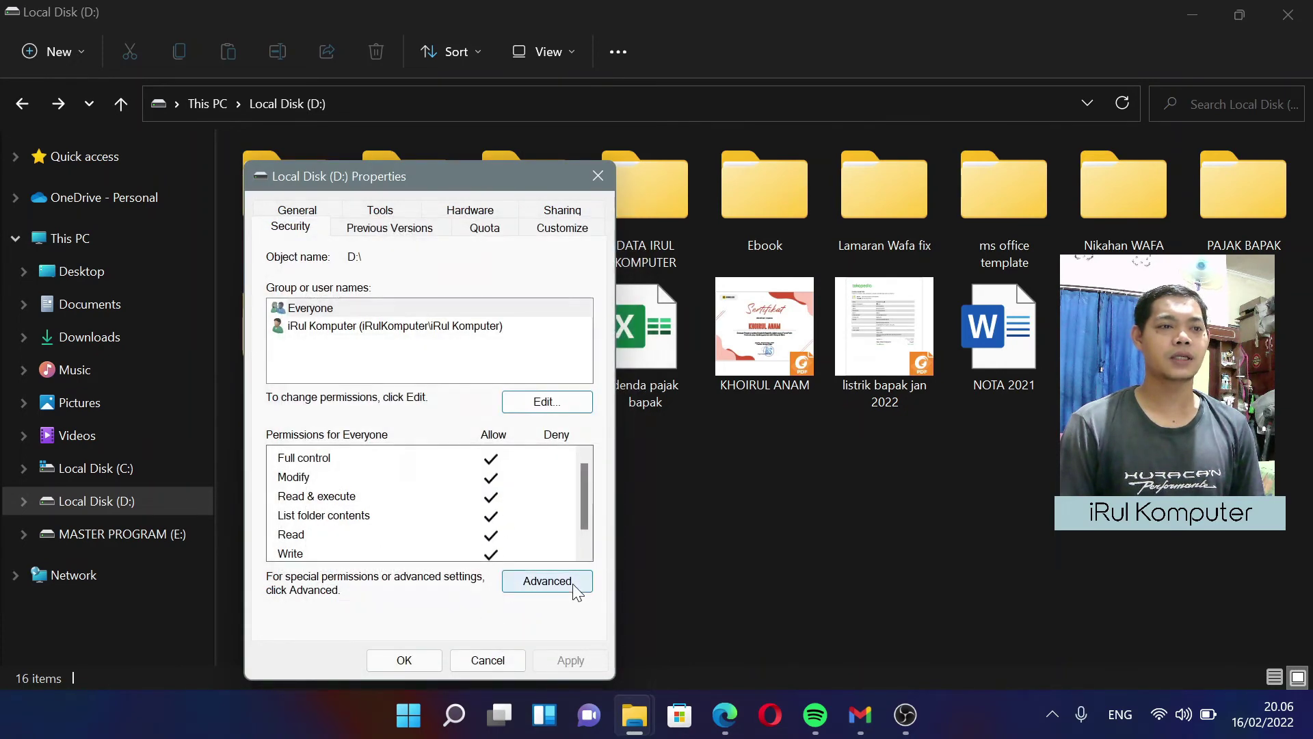
Step: Review the owner, owner selection and permission entries of drive D: in the advanced security settings, then check Everyone's permissions and close the properties
left_click(548, 583)
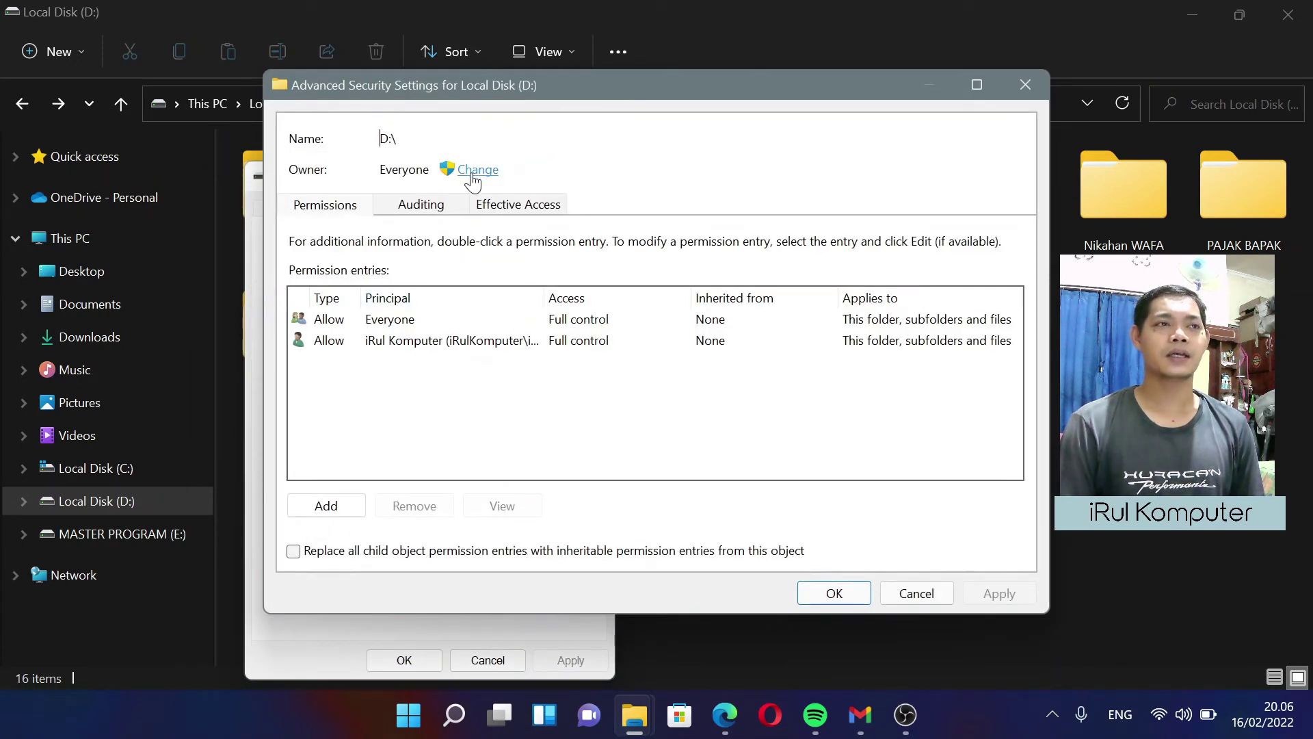
left_click(472, 180)
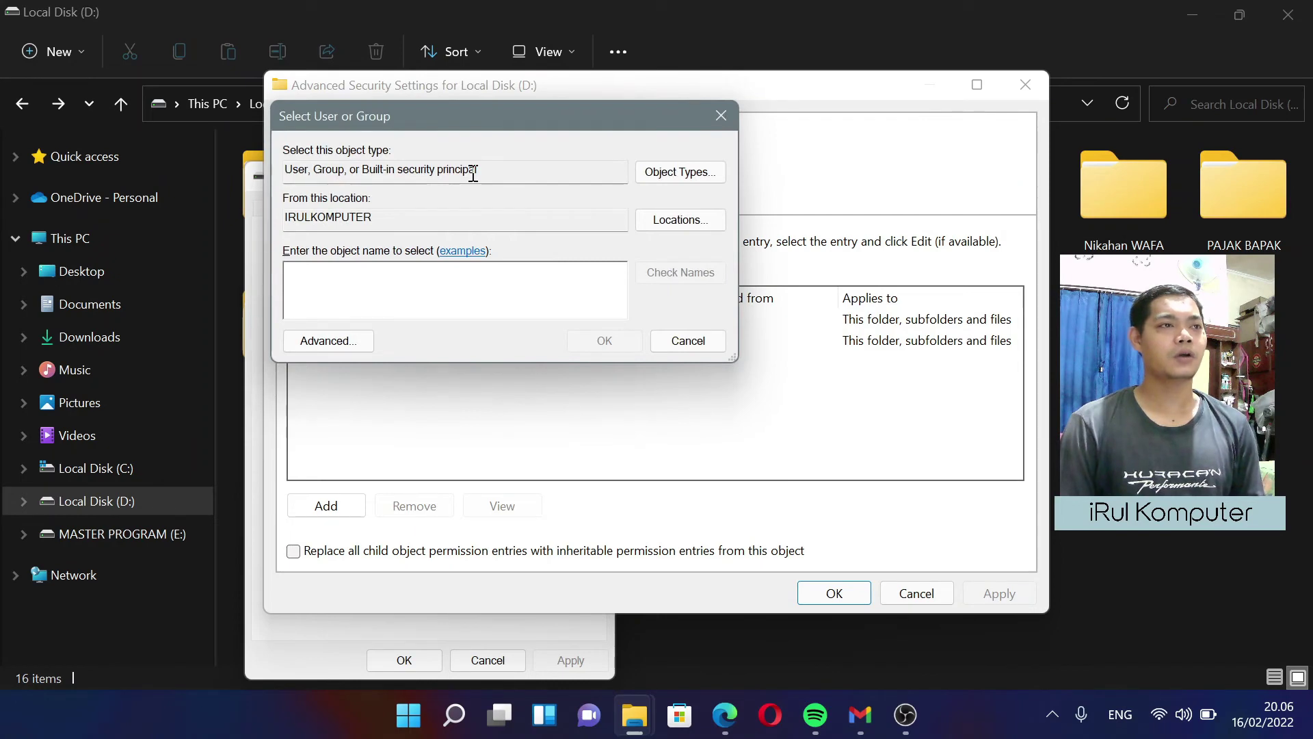
left_click(689, 341)
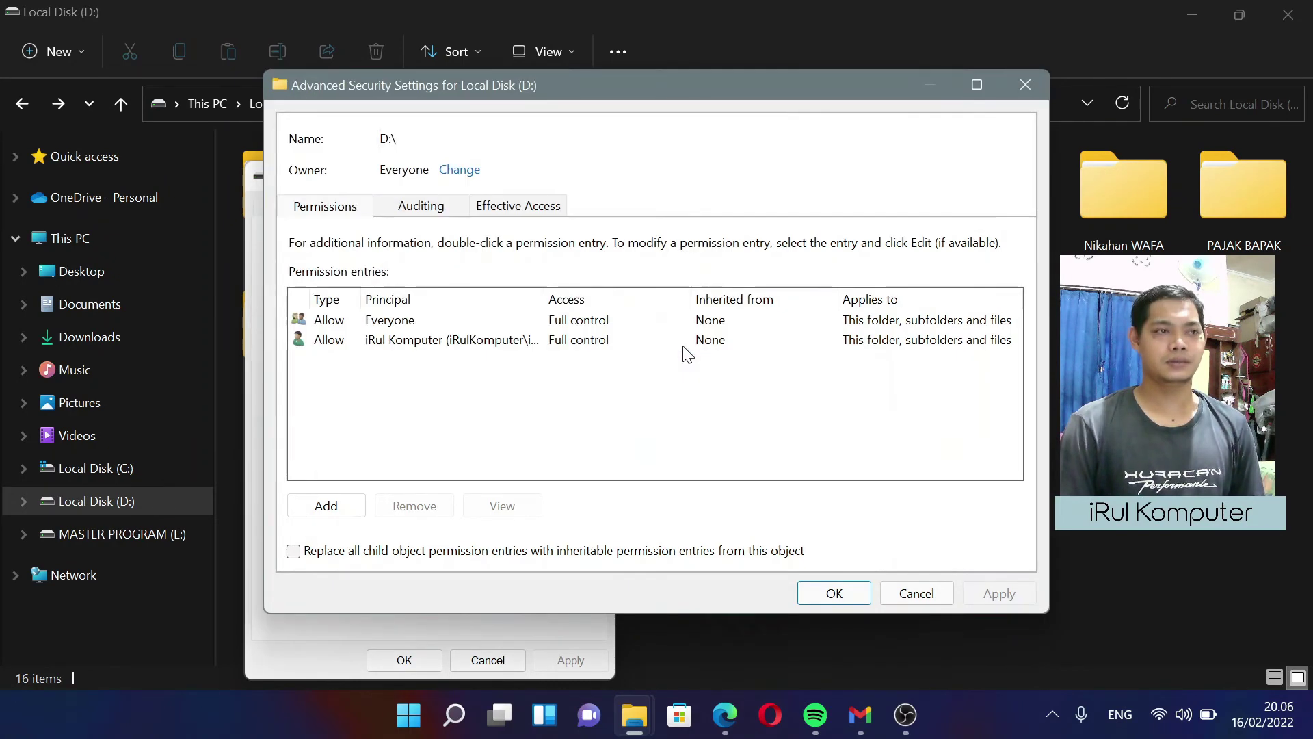
left_click(385, 342)
left_click(832, 593)
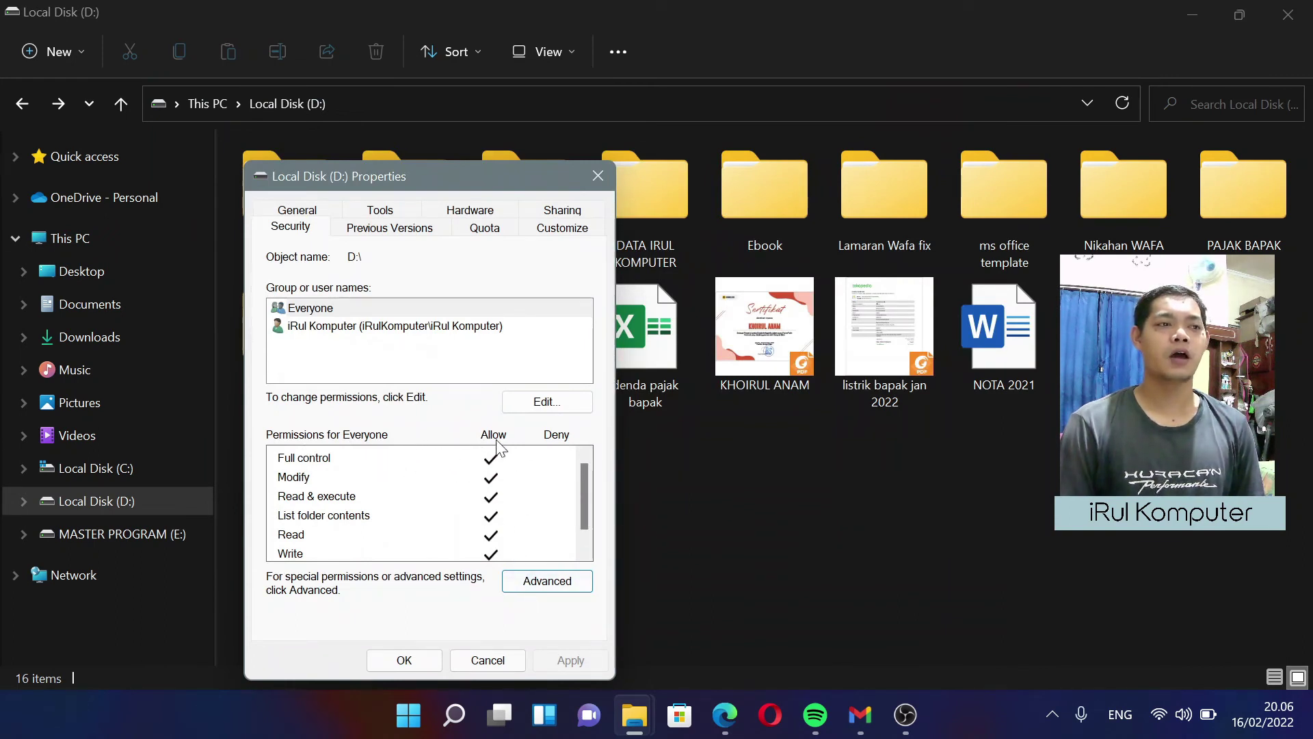
scroll(413, 540, "down", 1)
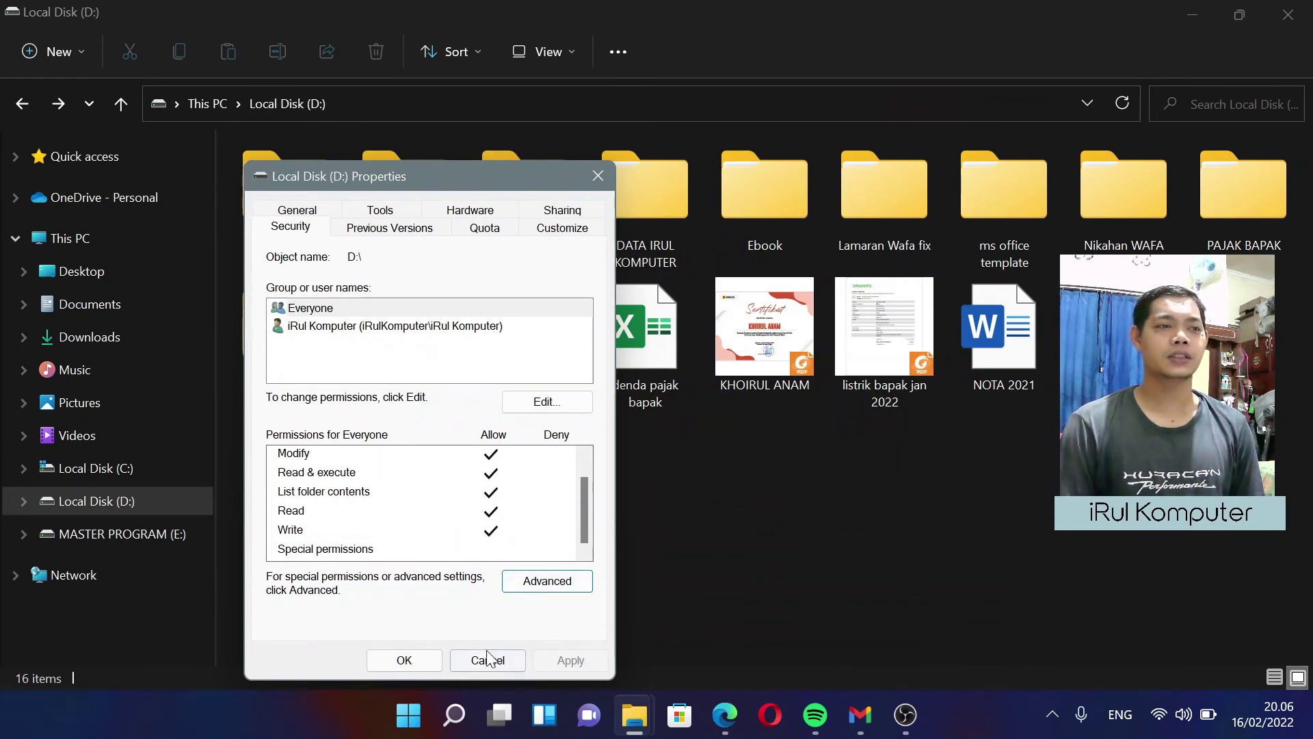
left_click(419, 658)
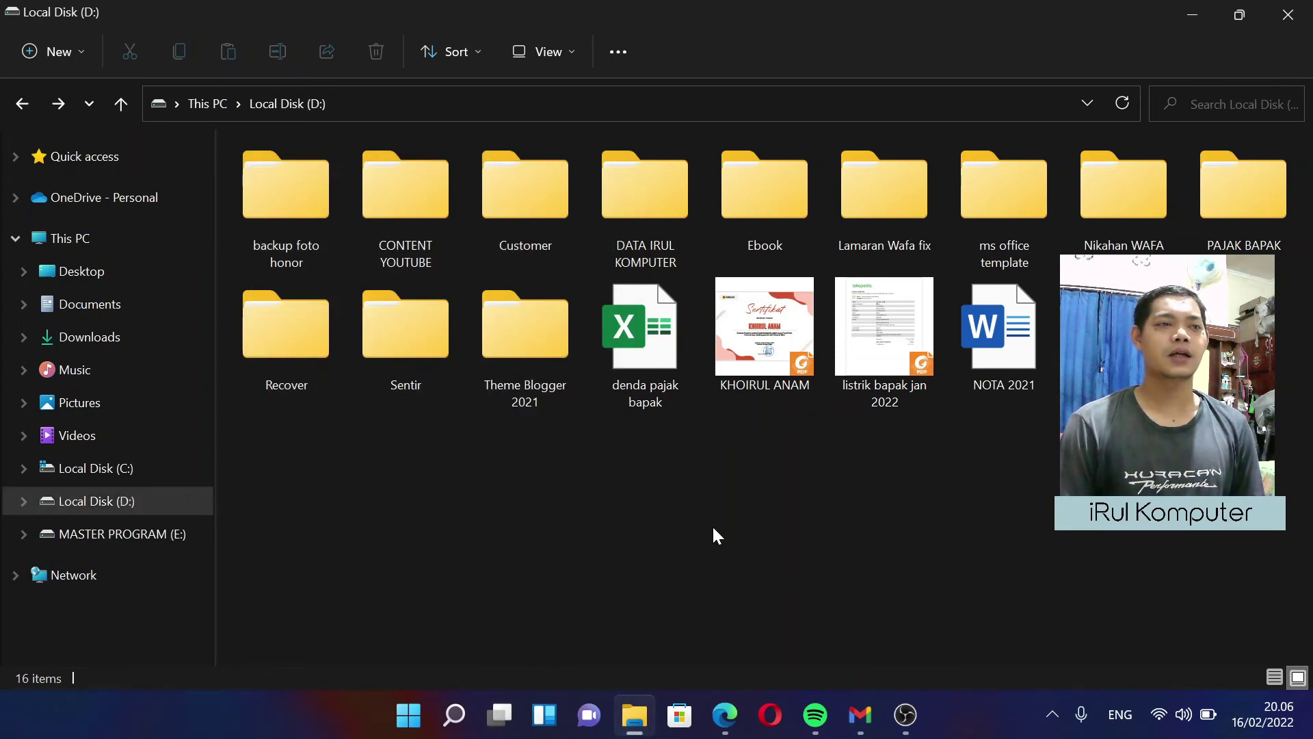
Step: Test access to the photo in the Nikahan folder by viewing and closing it, then return to the root of drive D:
double_click(1151, 198)
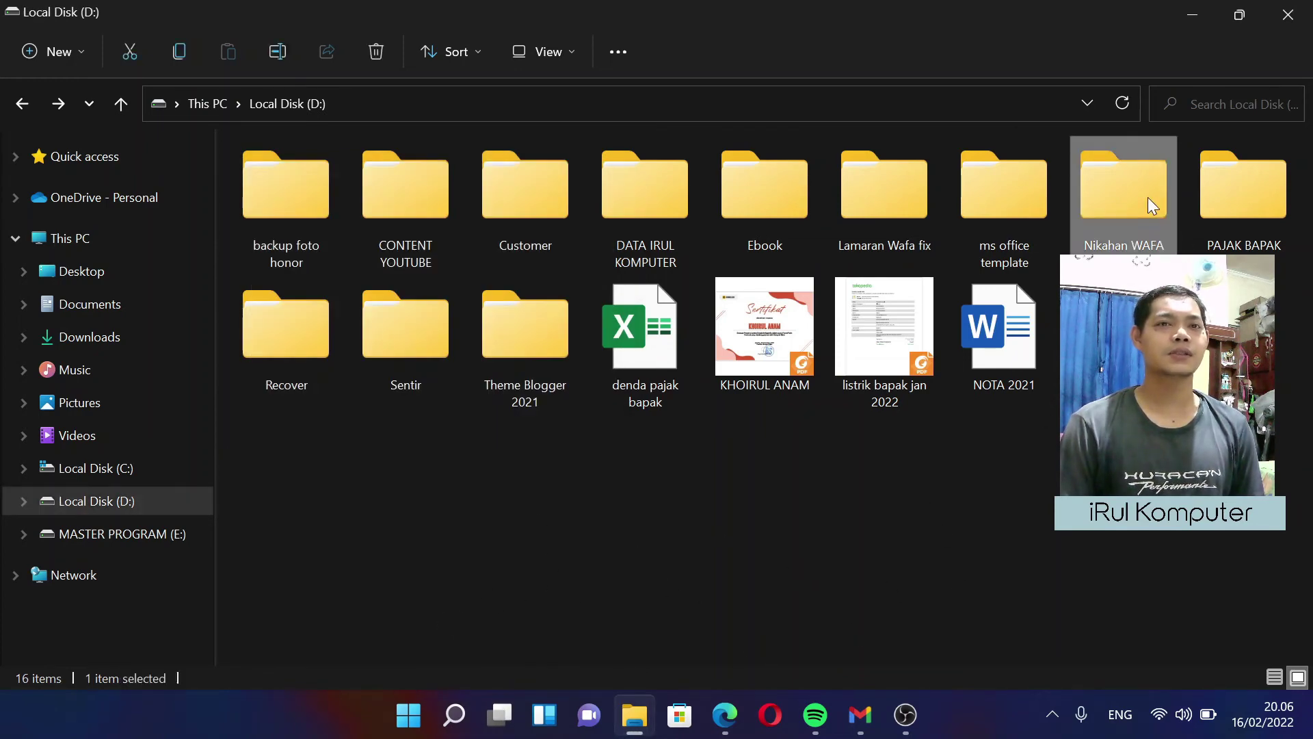
double_click(391, 163)
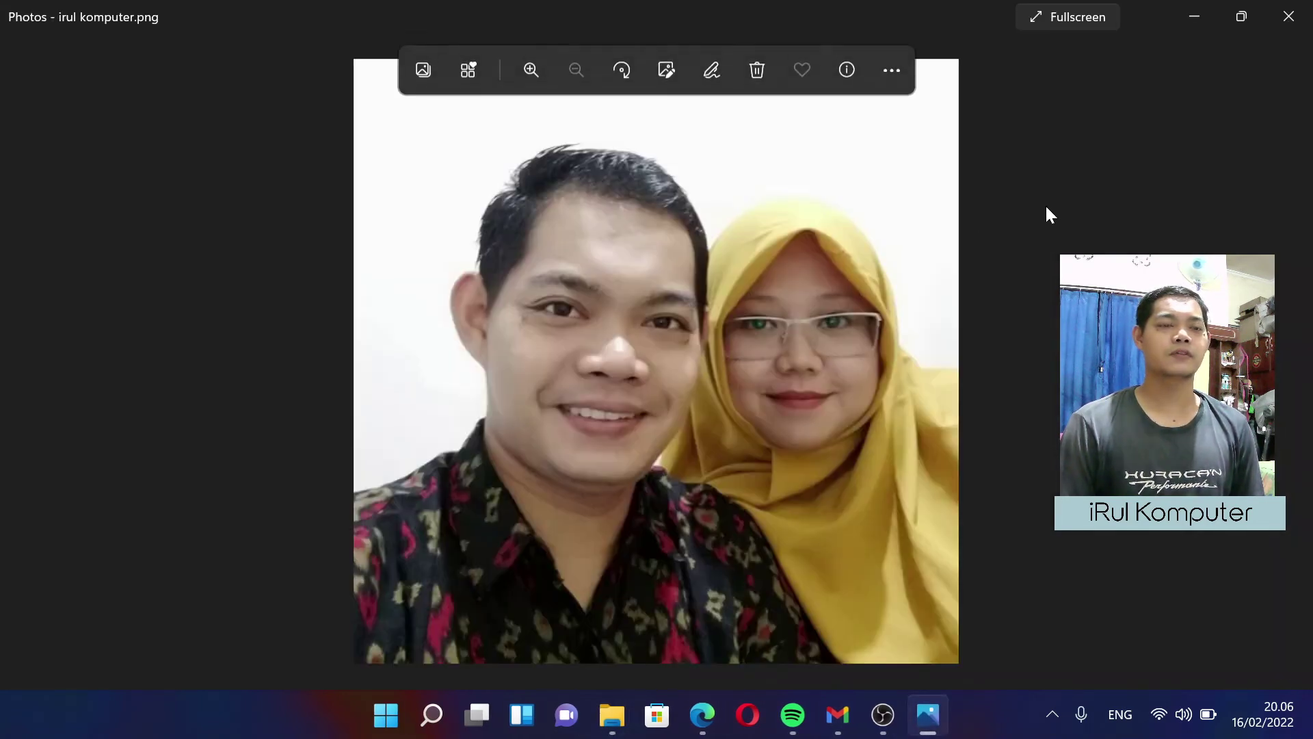
left_click(1289, 17)
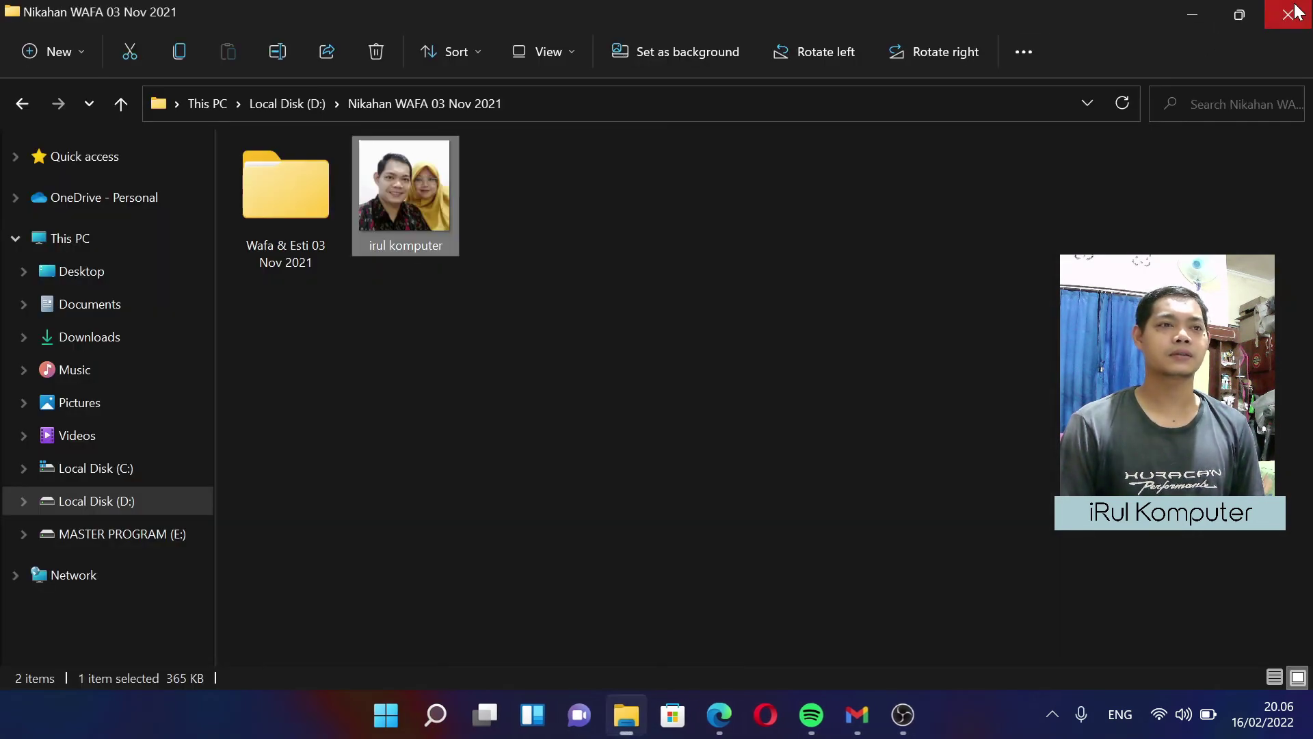
left_click(763, 394)
left_click(130, 505)
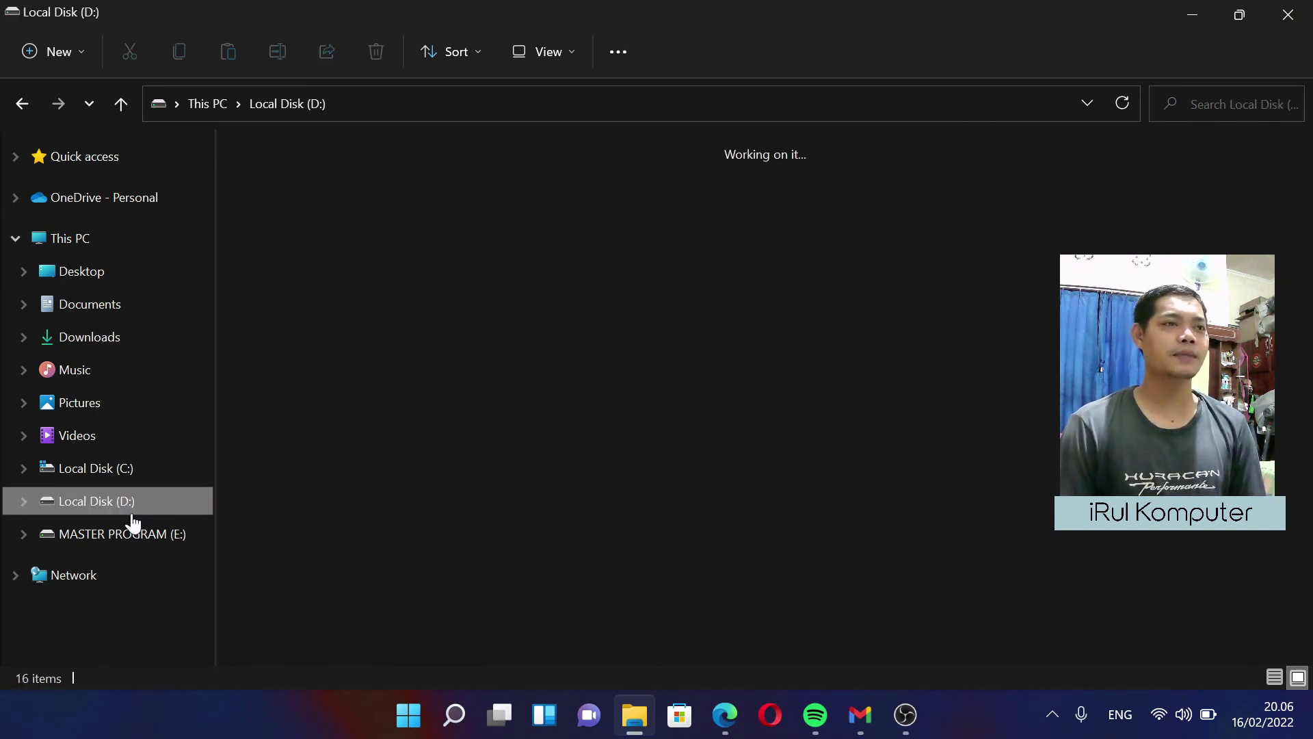
left_click(886, 573)
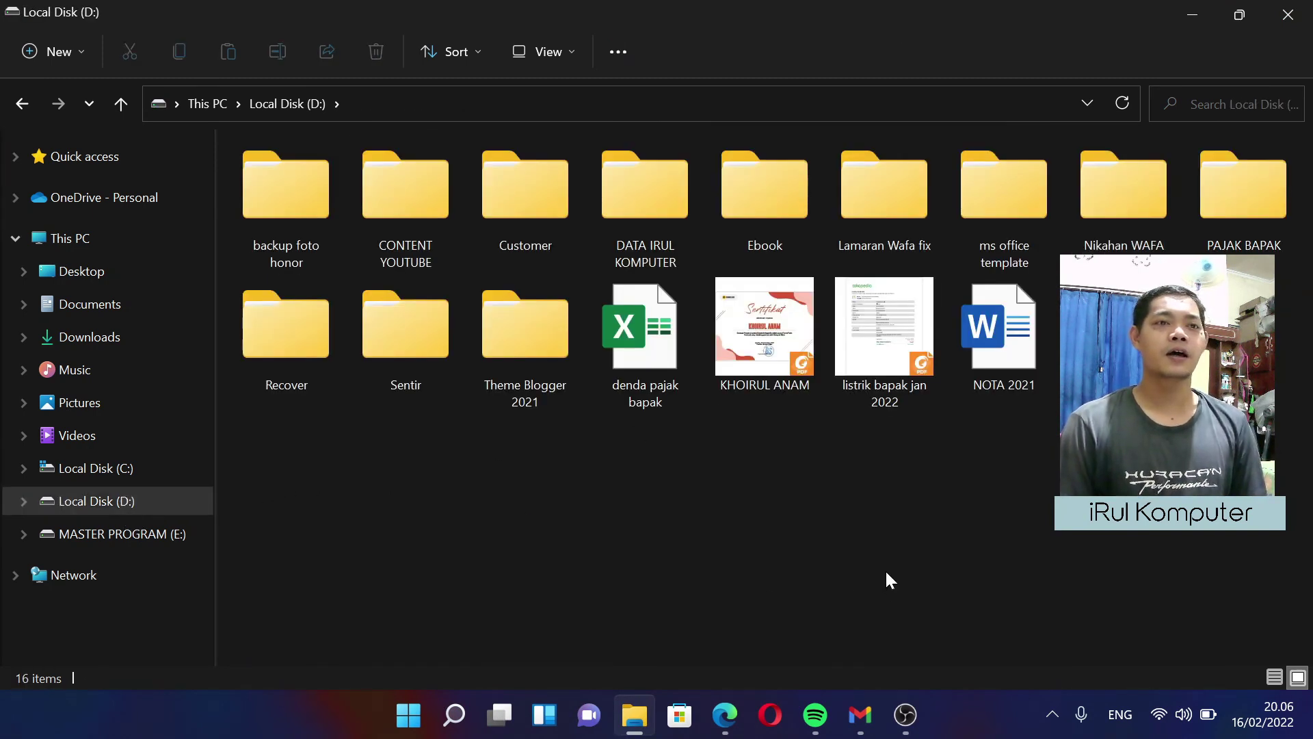